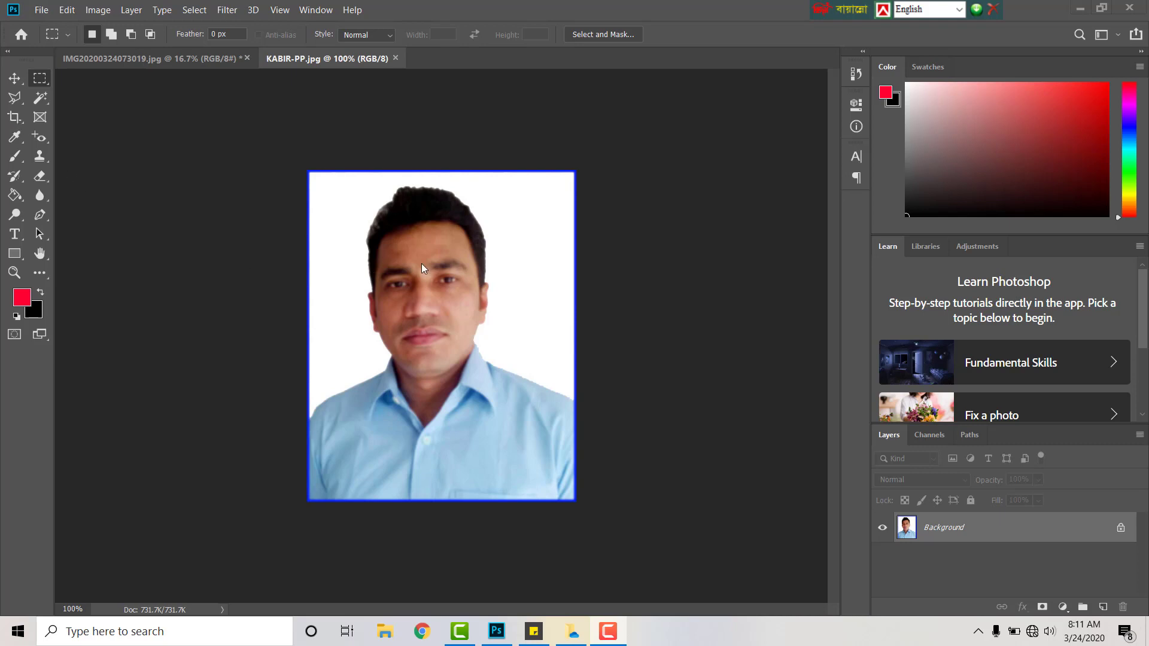
- Select the portrait's Shadows range with Color Range, using a Grayscale preview
click(194, 10)
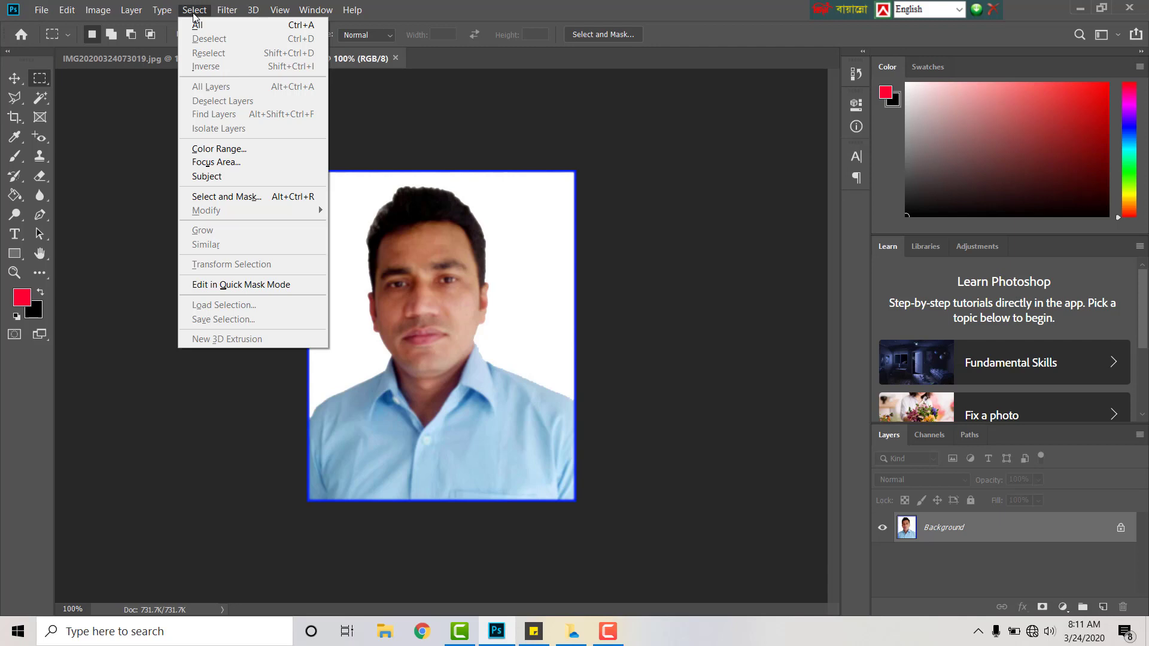
click(243, 148)
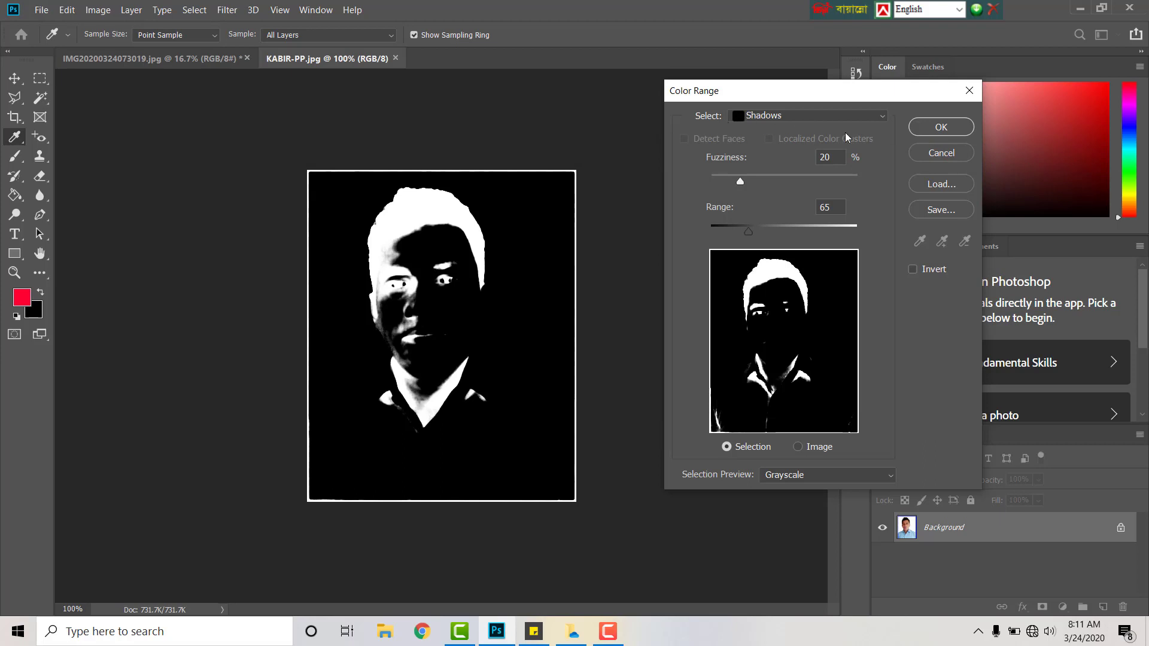
click(810, 120)
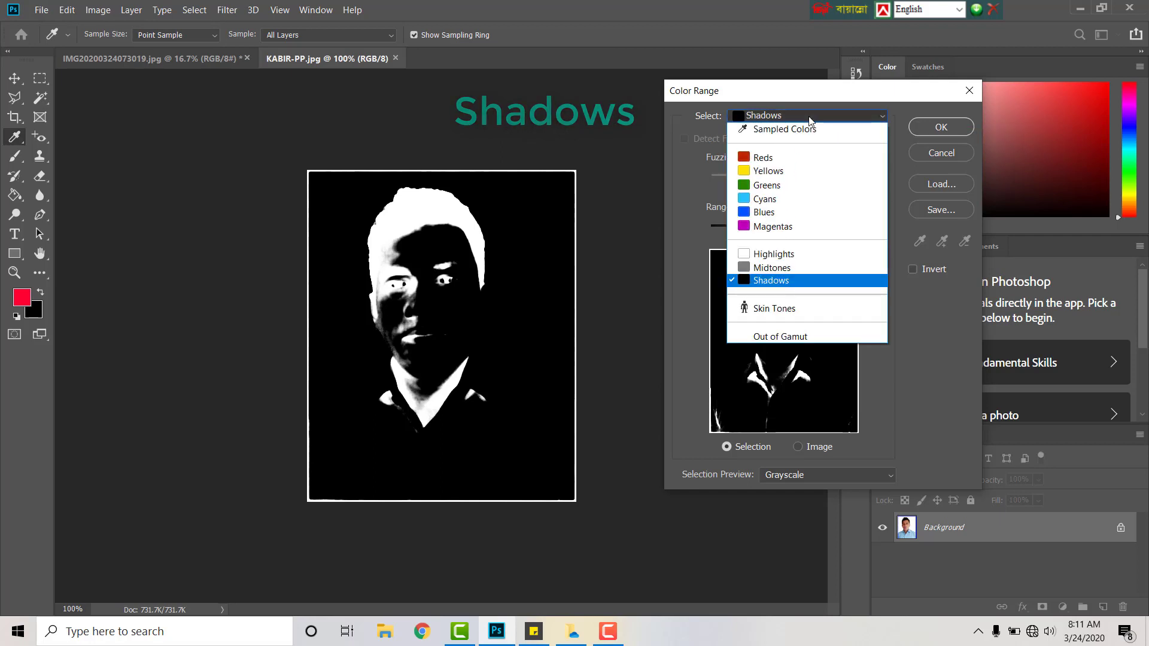
click(772, 281)
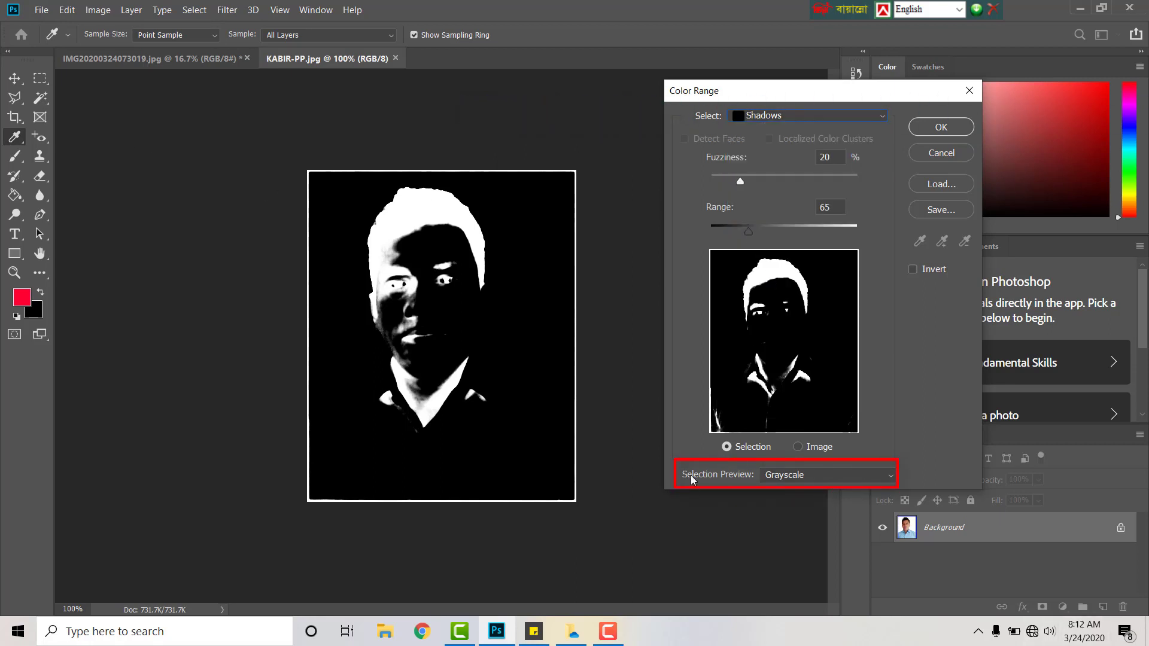
click(802, 476)
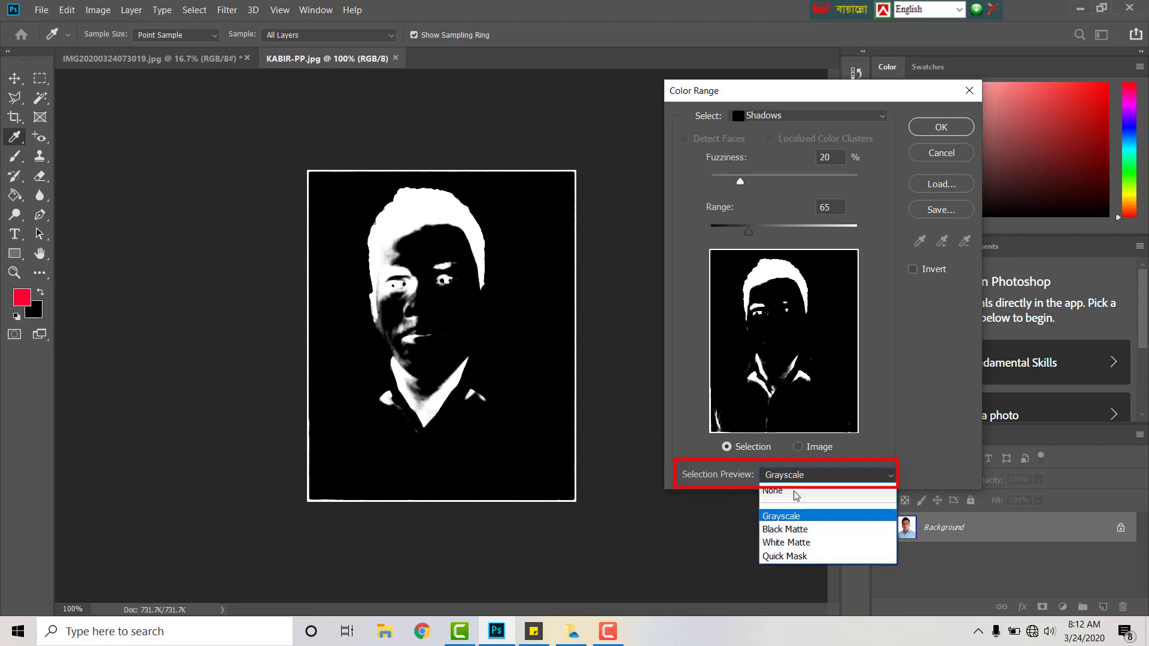
click(791, 521)
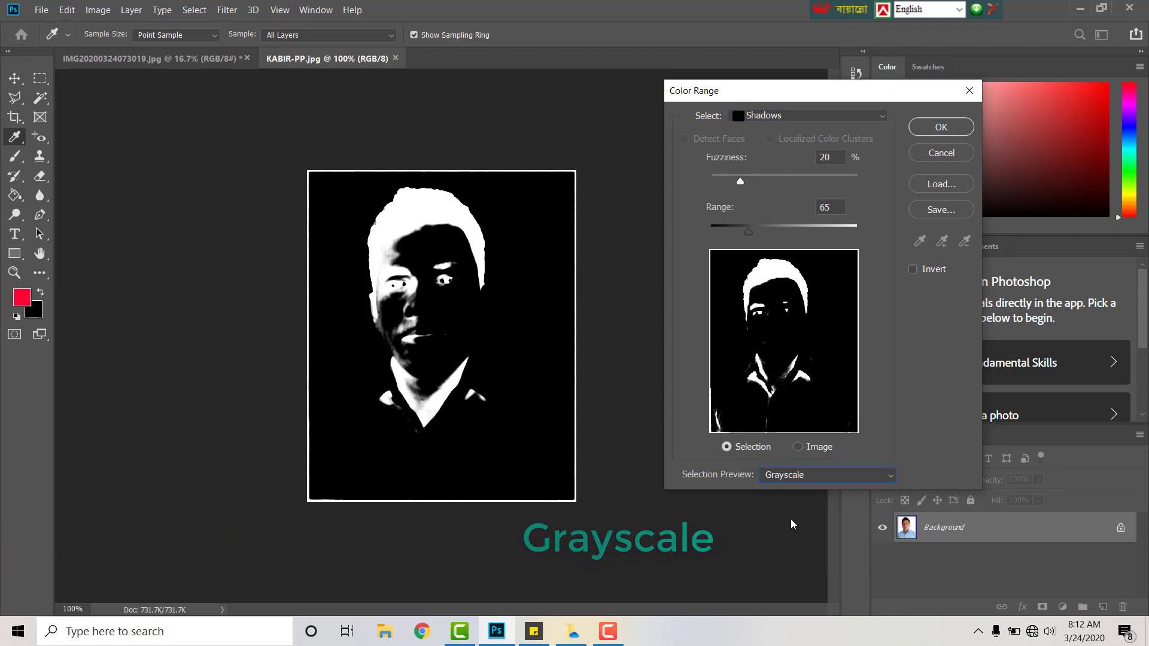
click(937, 130)
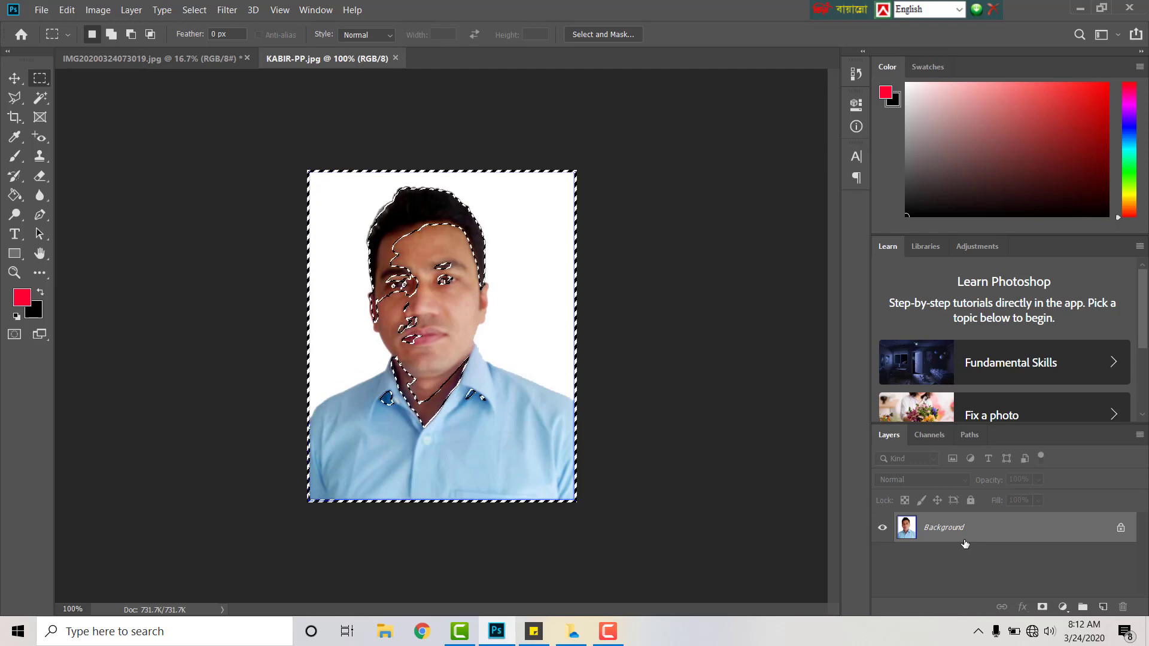
- Duplicate the selected shadow areas onto a new Layer 1 with Ctrl+J
key(ctrl+j)
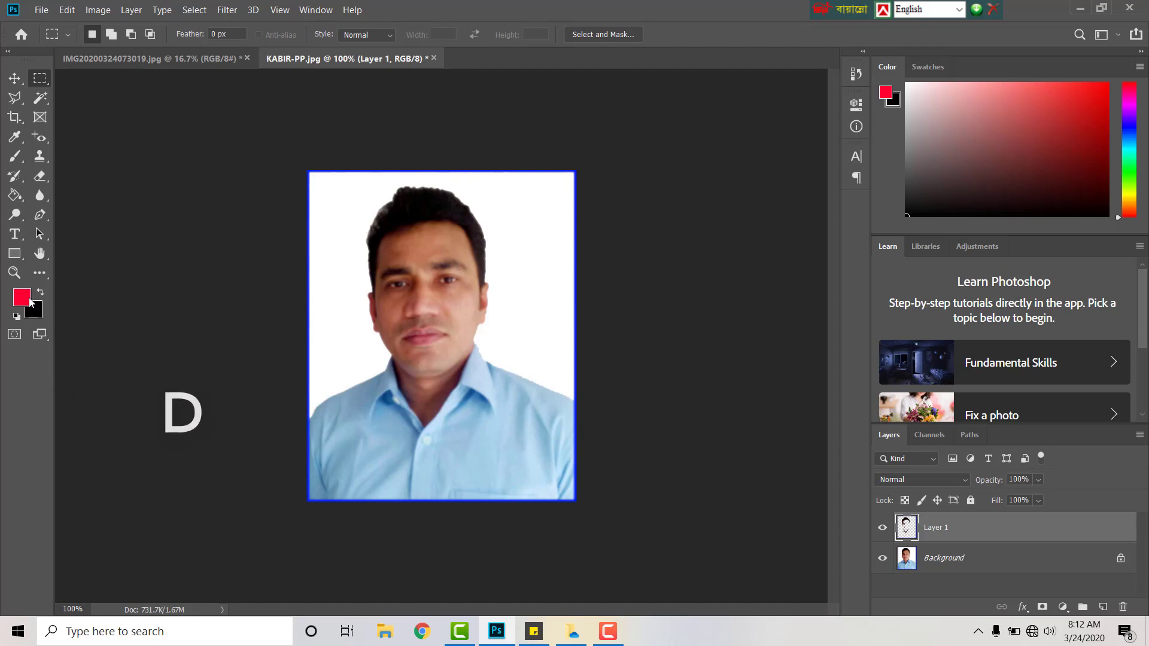
- Make white the foreground colour and fill the Background layer with it
key(d)
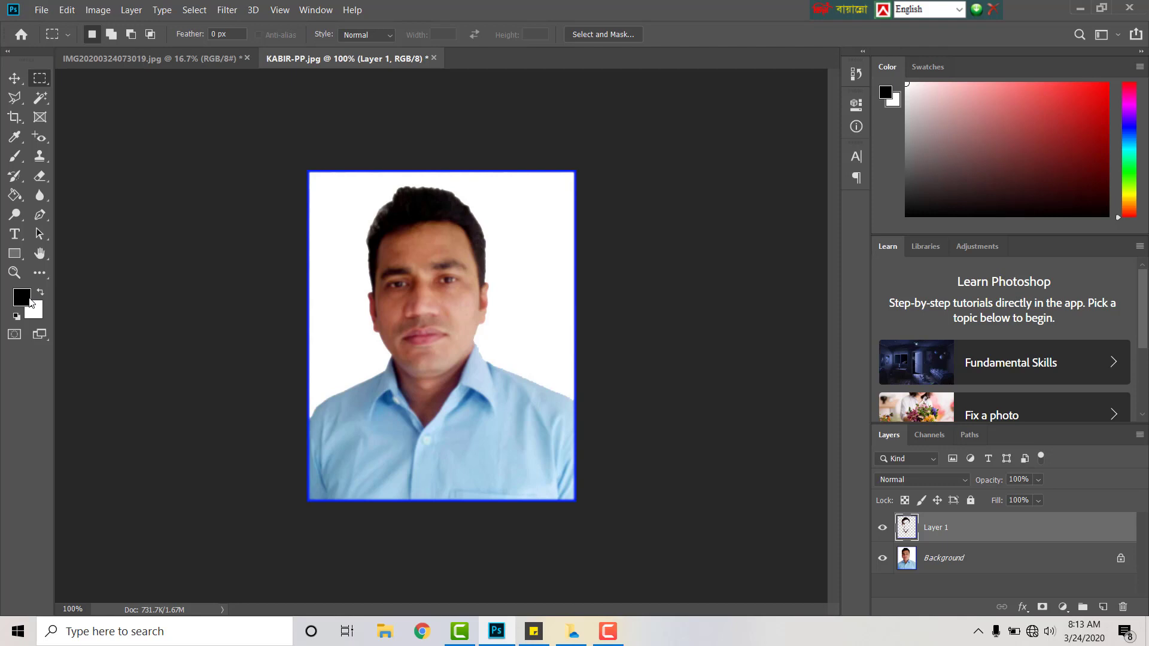
key(x)
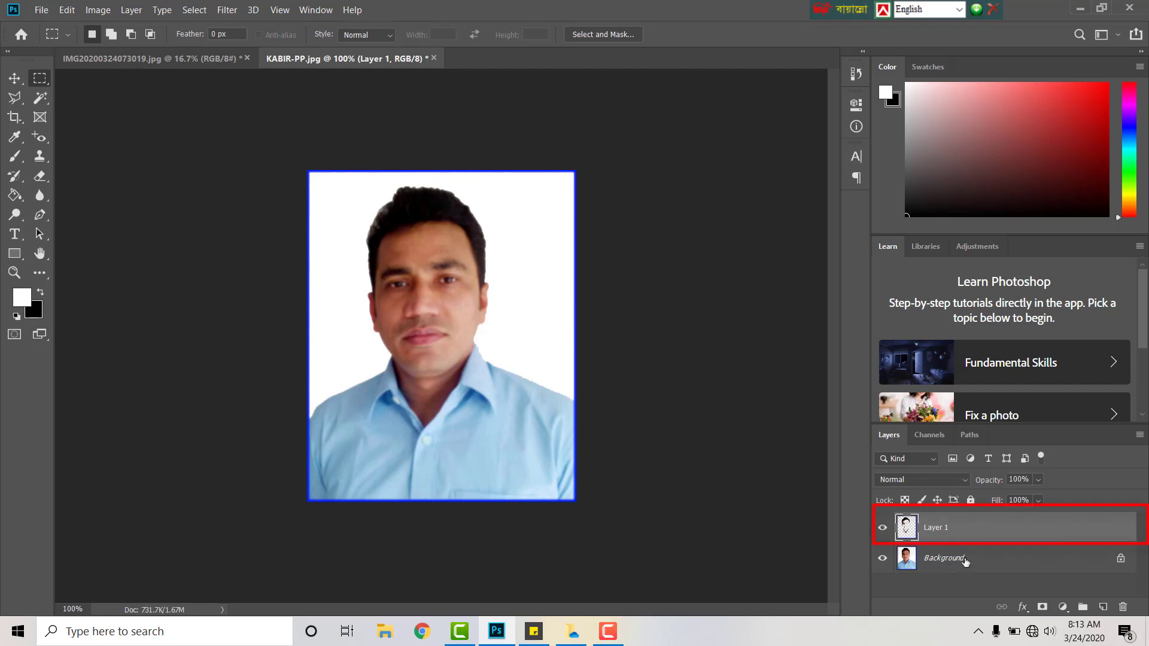
drag(960, 561, 967, 535)
click(968, 534)
click(955, 560)
click(957, 529)
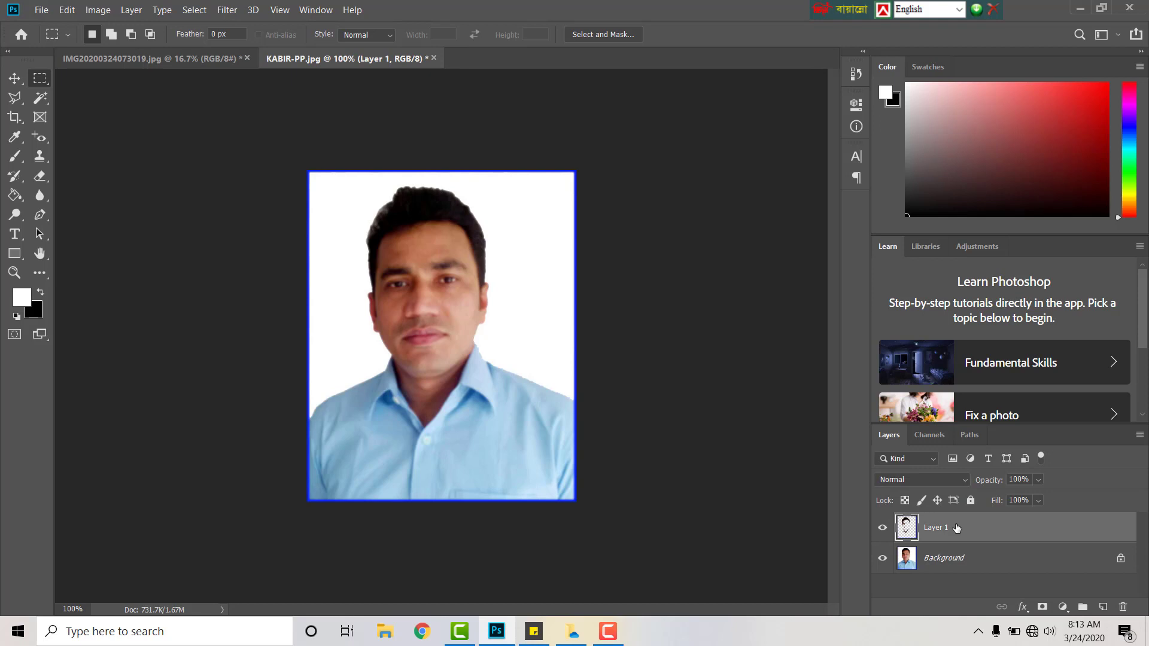
click(953, 563)
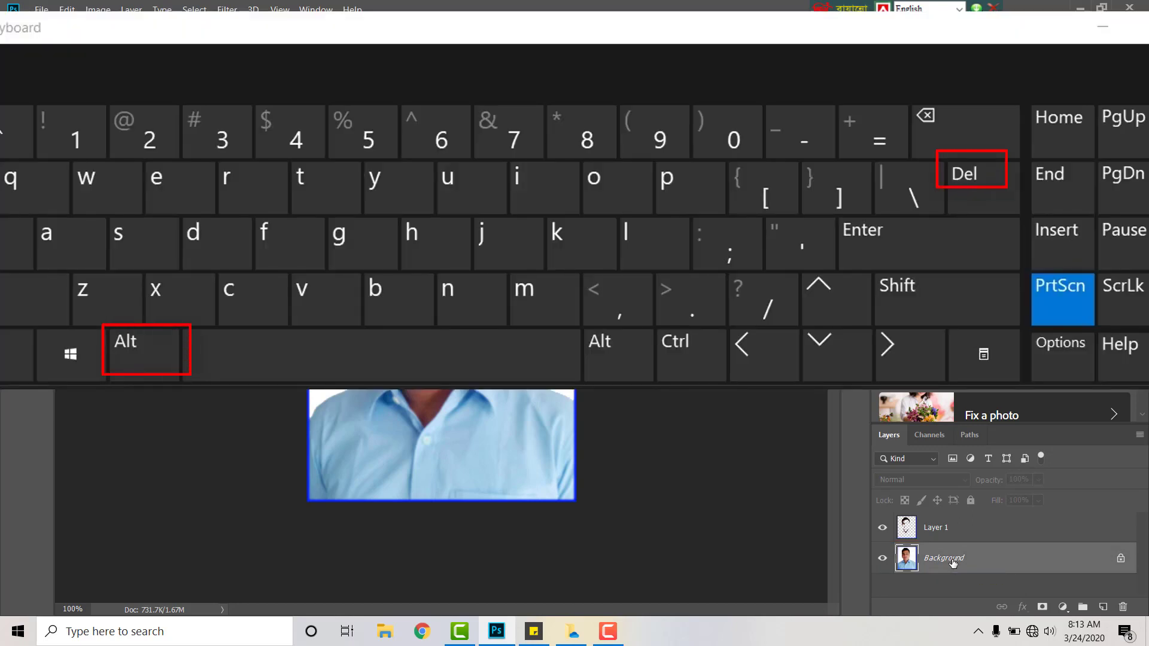
key(alt+Delete)
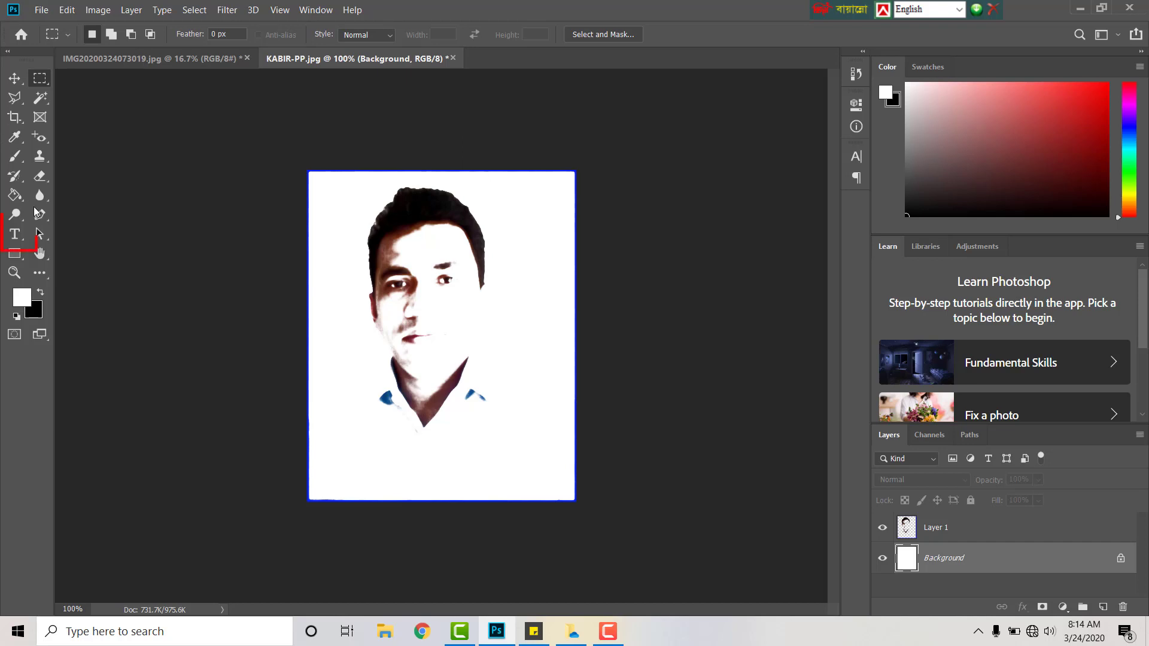
- Type the caption number in a new horizontal text layer near the portrait's bottom
click(15, 236)
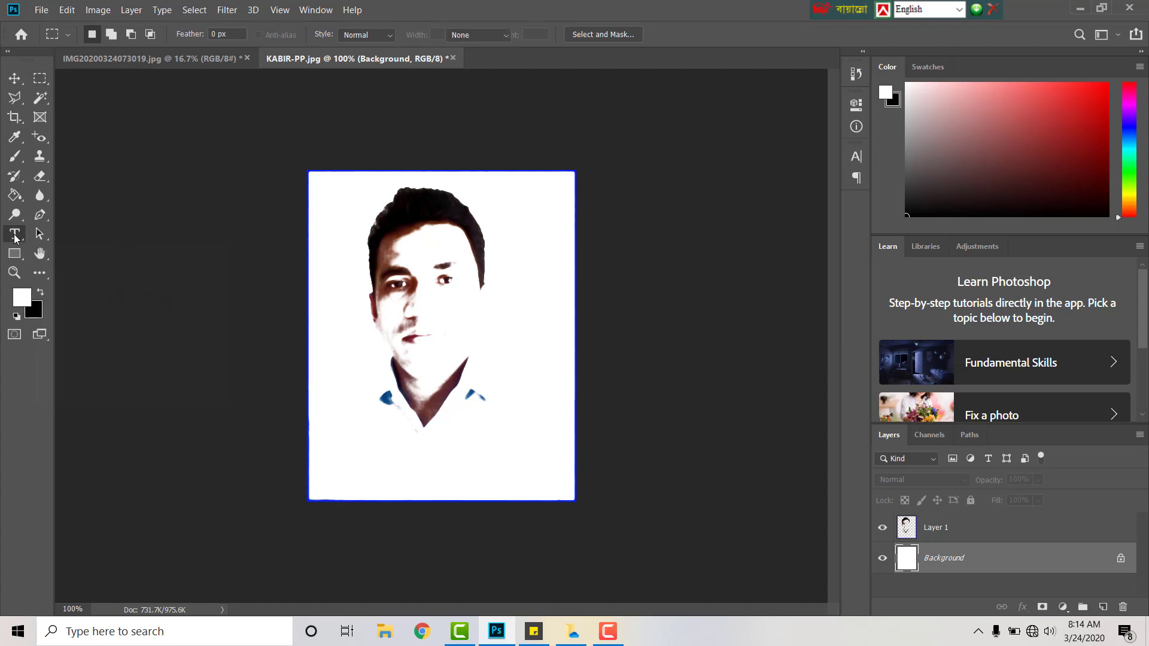
click(470, 519)
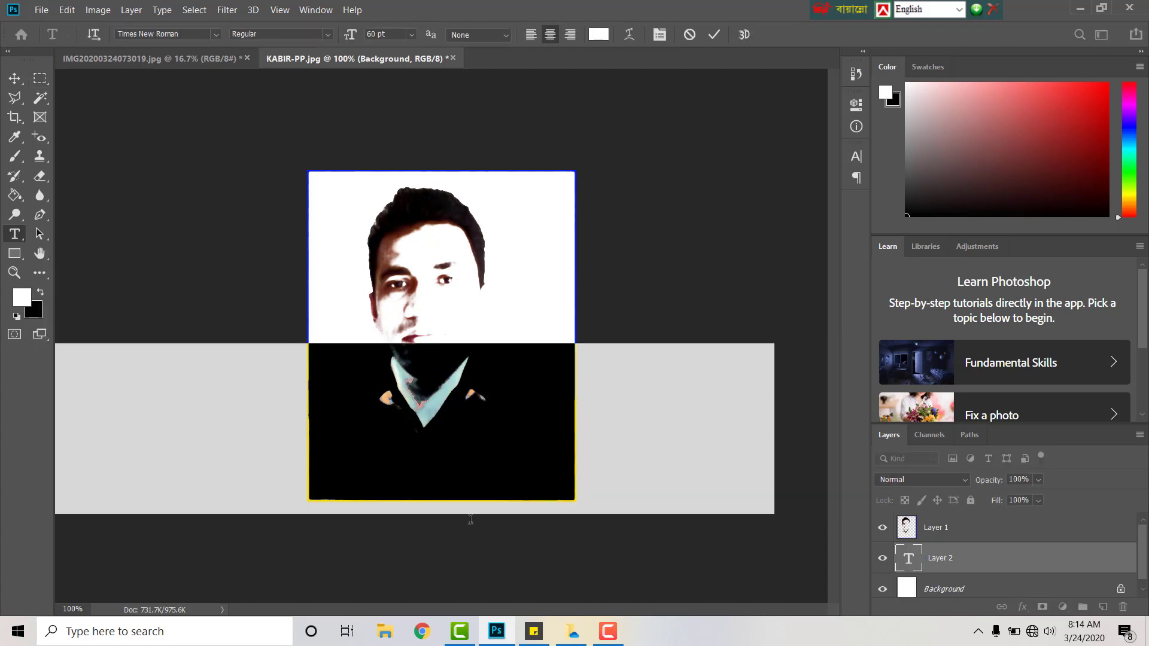
text(00)
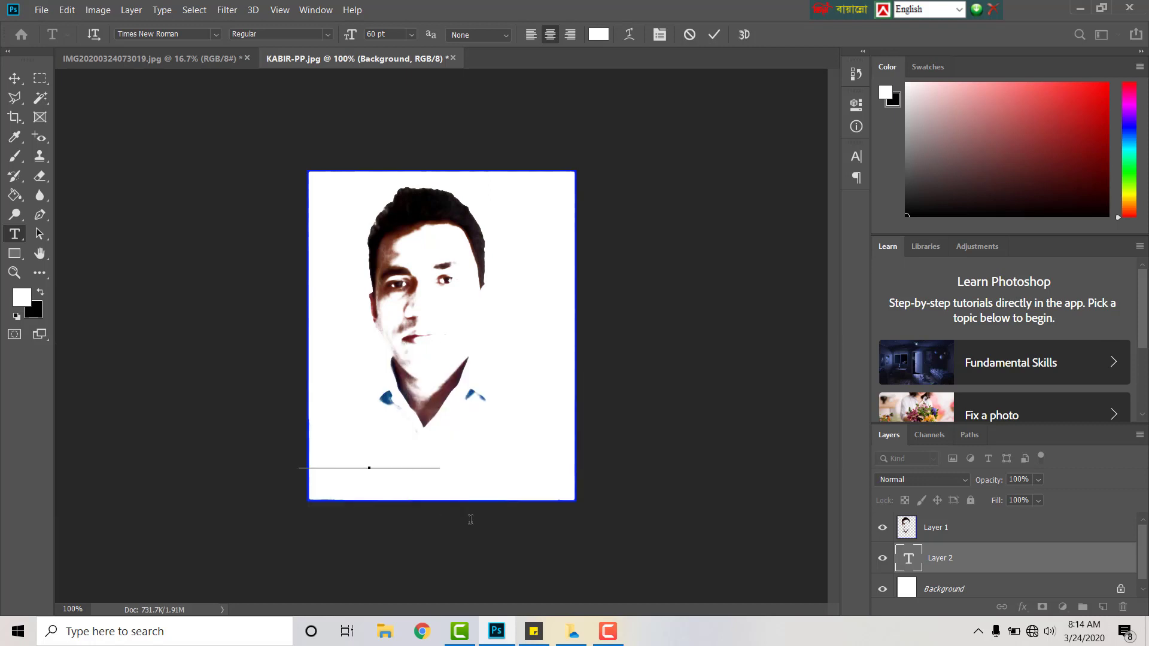
text(1234)
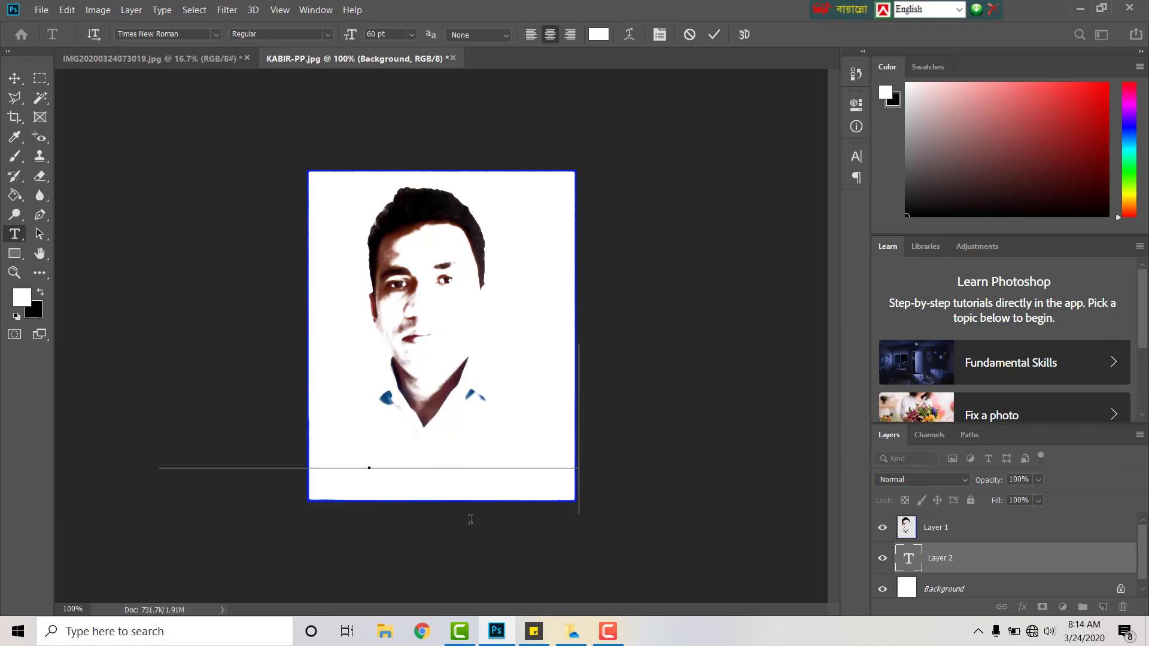
text(567)
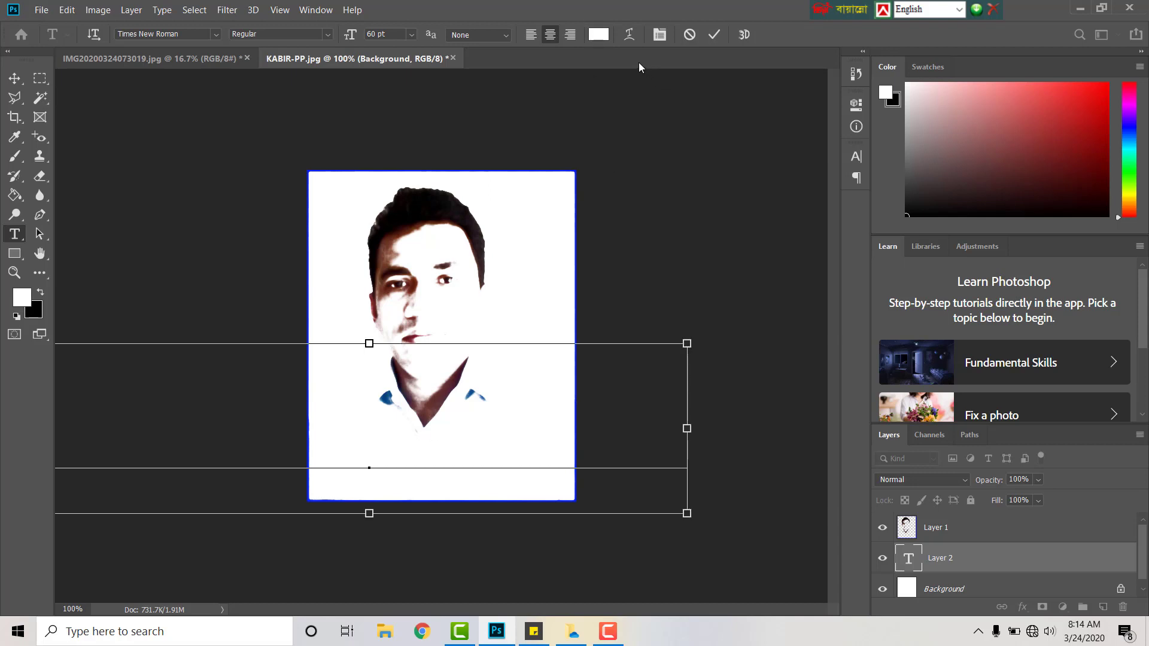
- Change the caption text colour to black
key(ctrl+a)
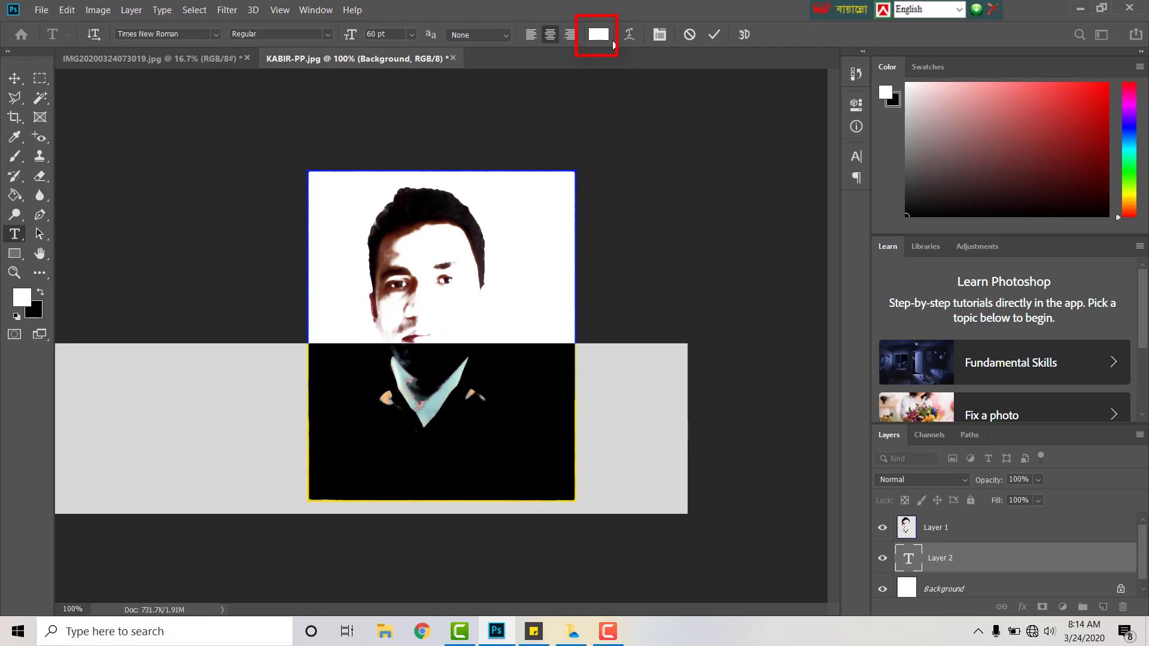
click(595, 34)
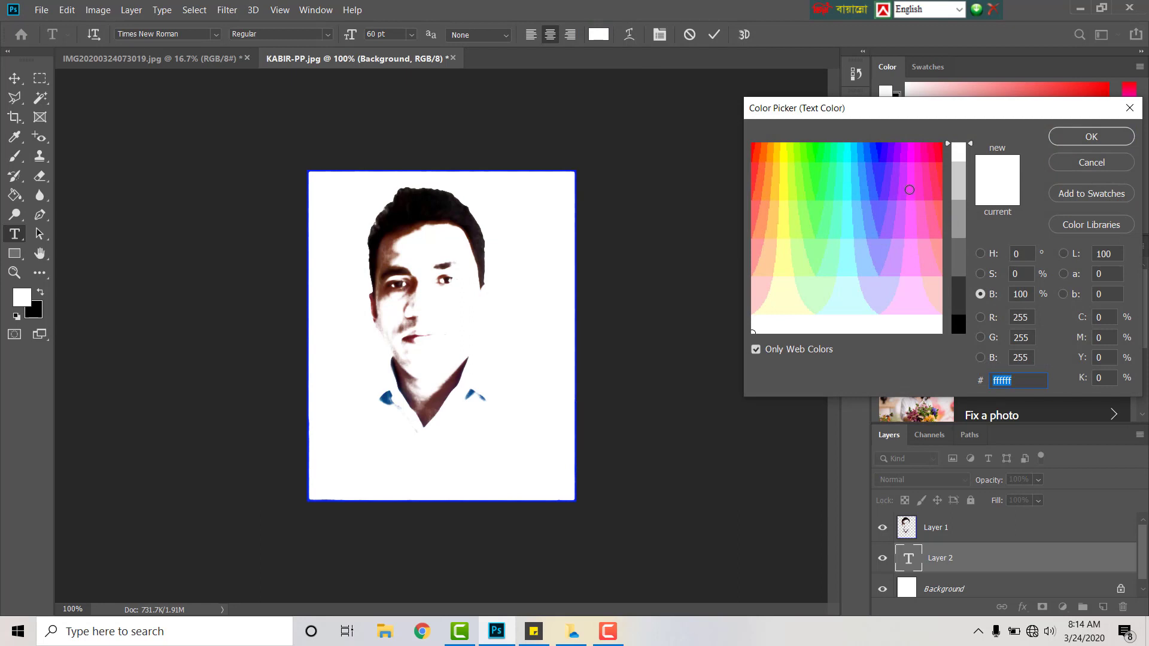
click(958, 328)
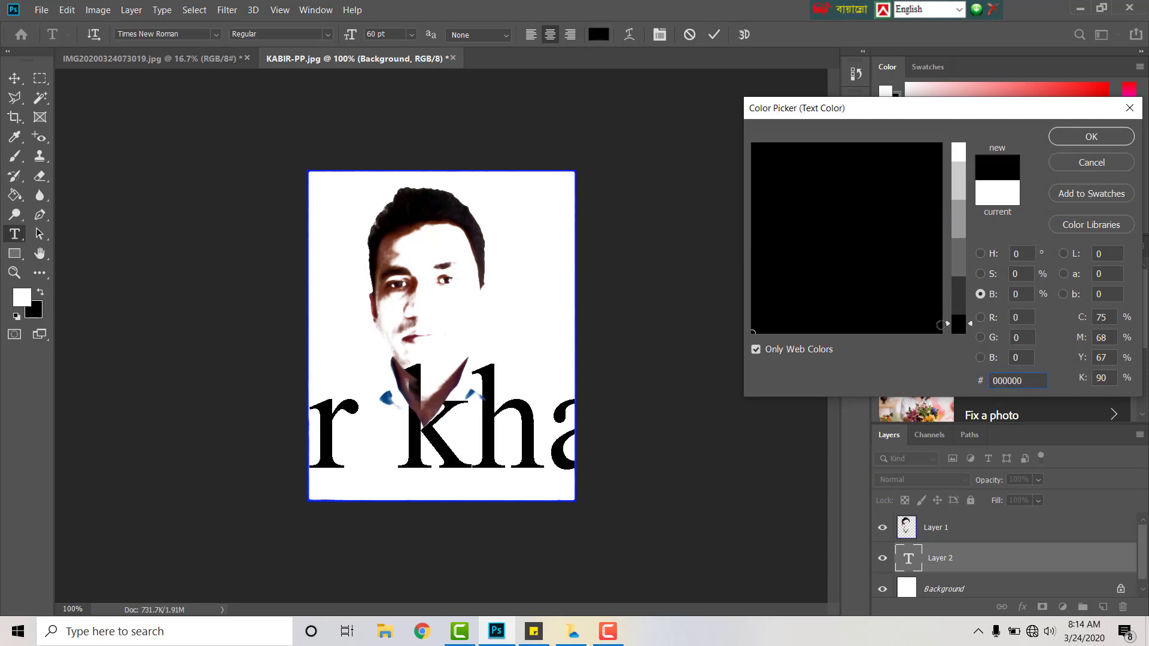
click(1085, 142)
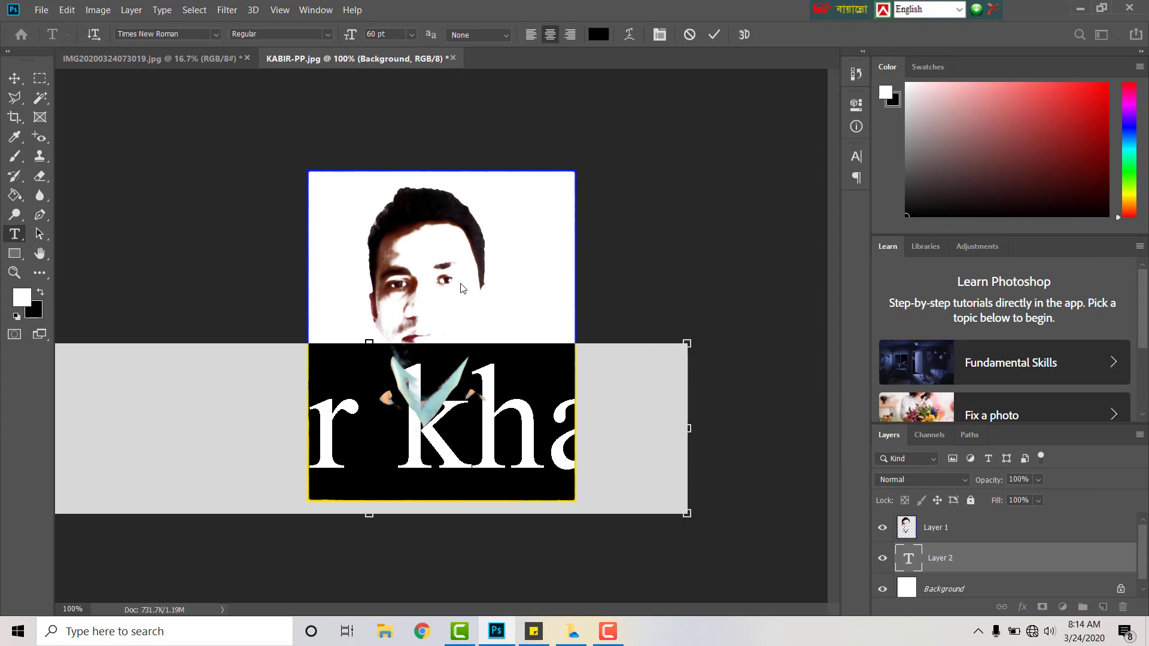
- Show the rulers and shrink the caption text to about 28 pt
key(ctrl+t)
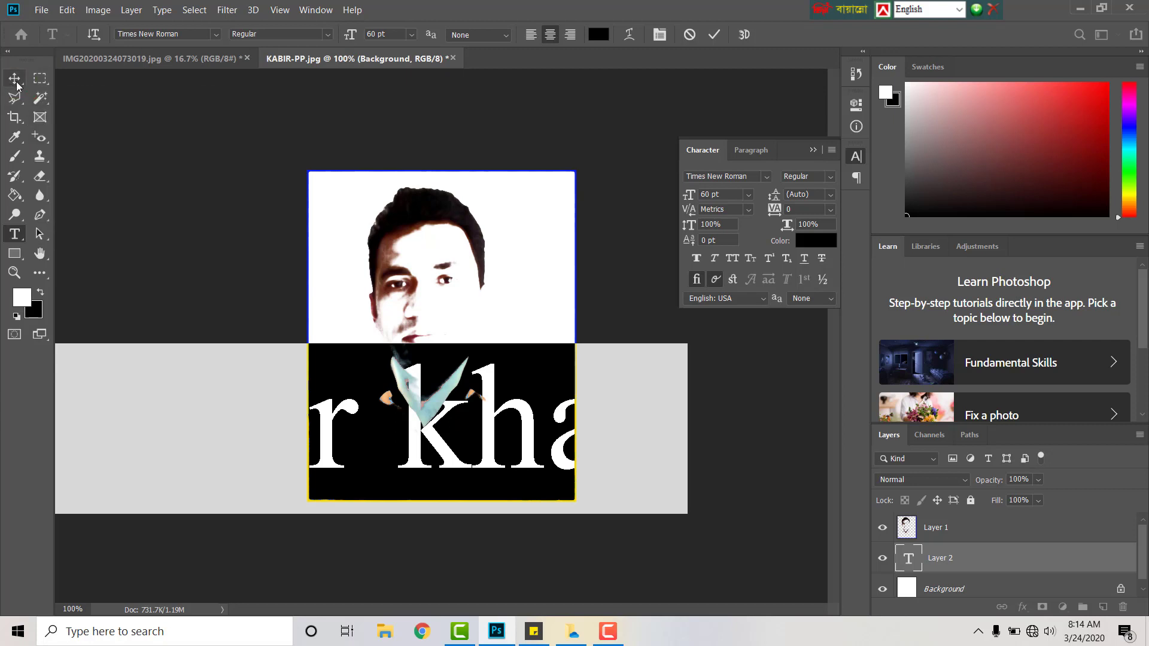
key(ctrl+t)
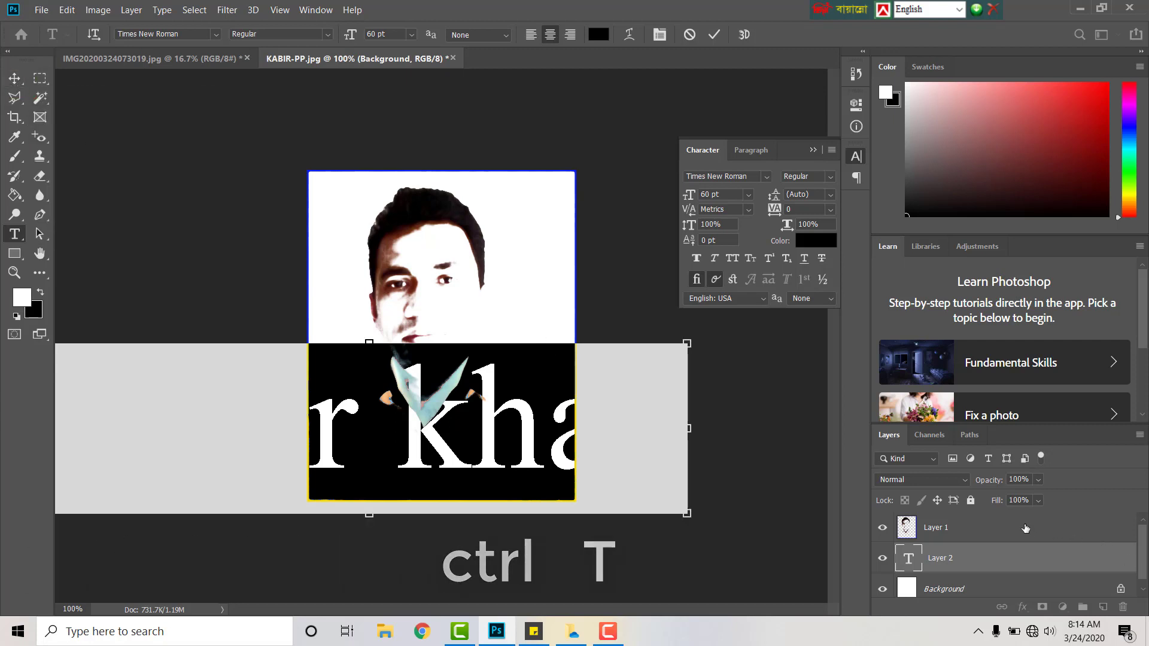
click(619, 383)
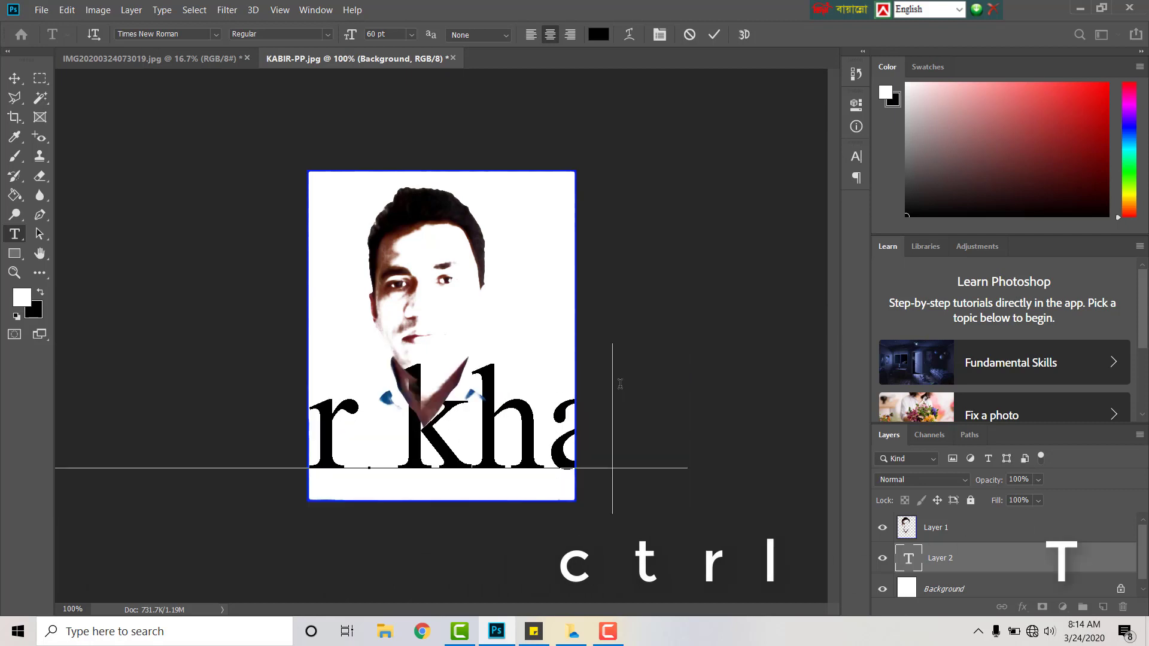
key(ctrl+t)
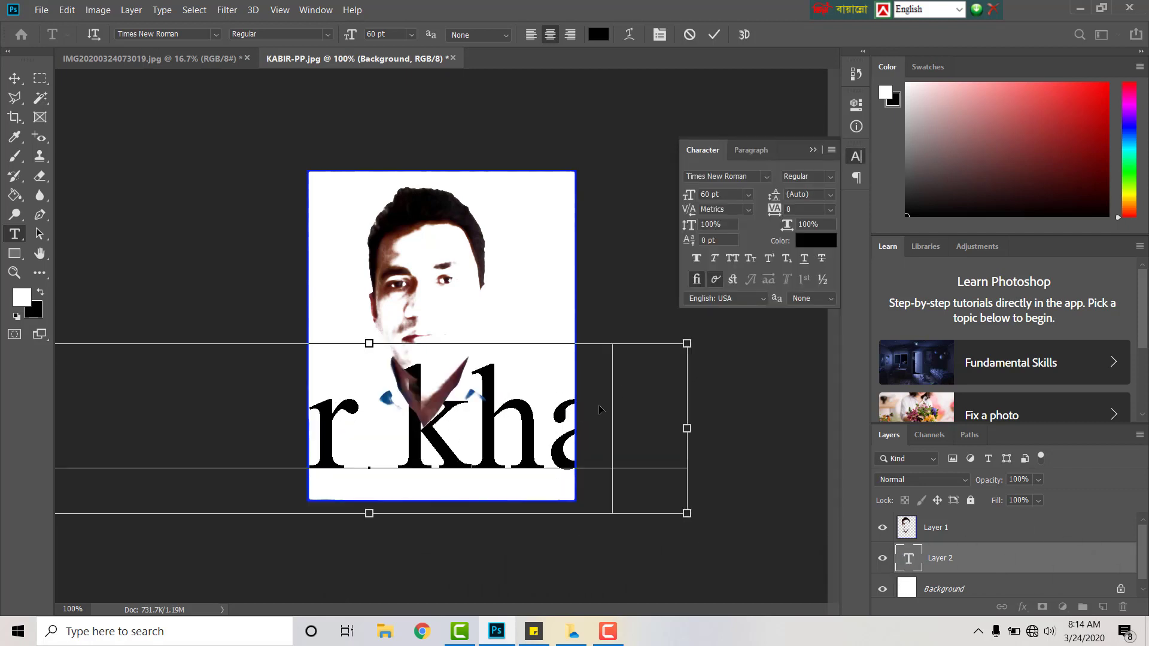
key(ctrl+r)
drag(692, 349, 293, 482)
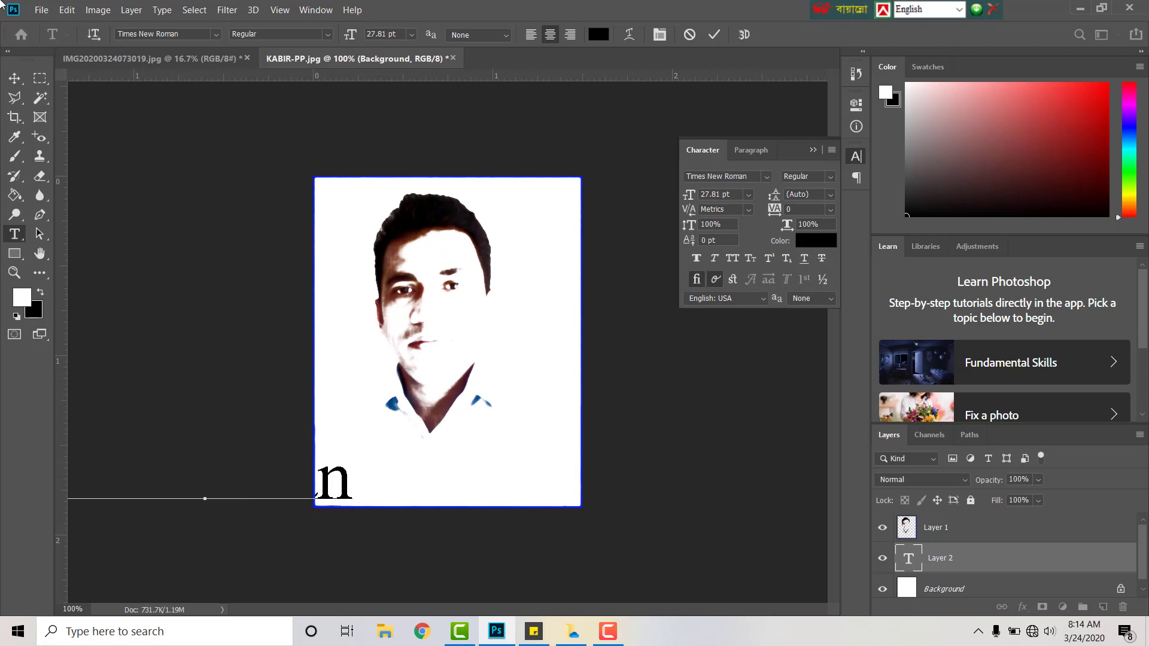
- Move the caption along the portrait's bottom and scale it to about 61%
click(15, 78)
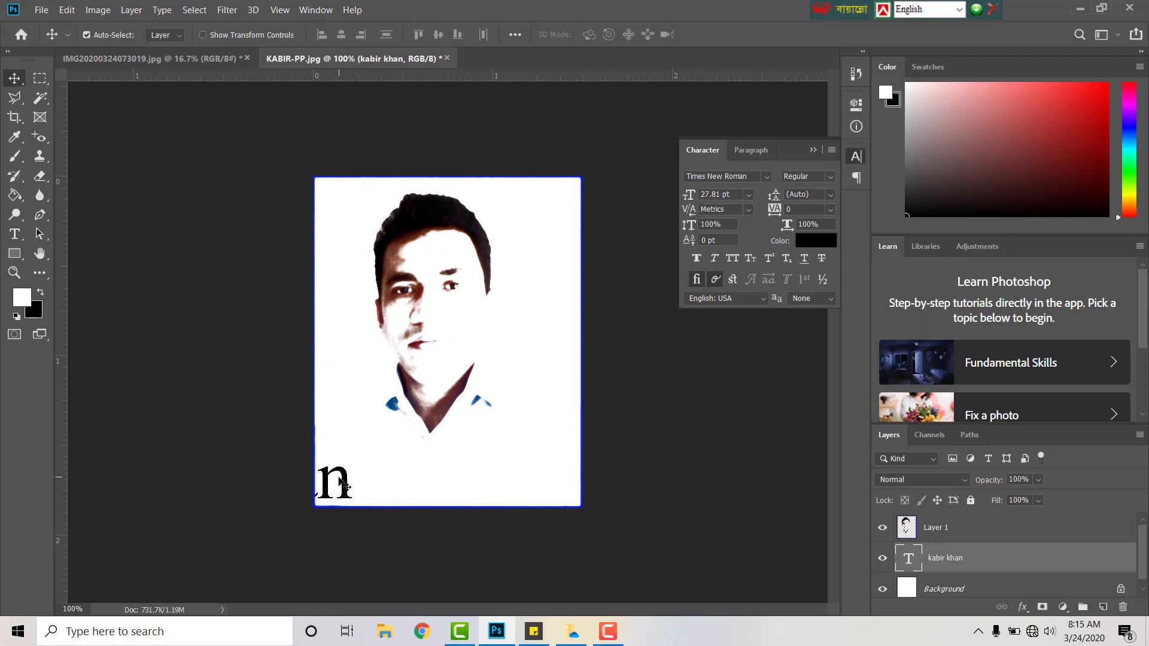
drag(345, 486, 589, 489)
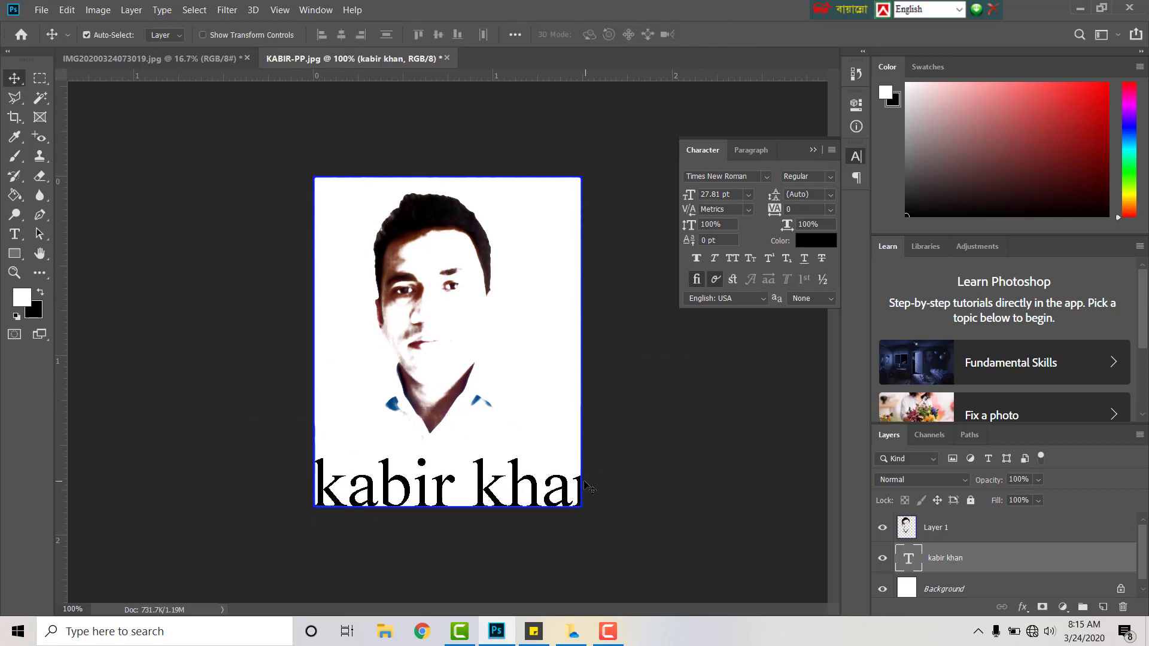
key(ctrl+t)
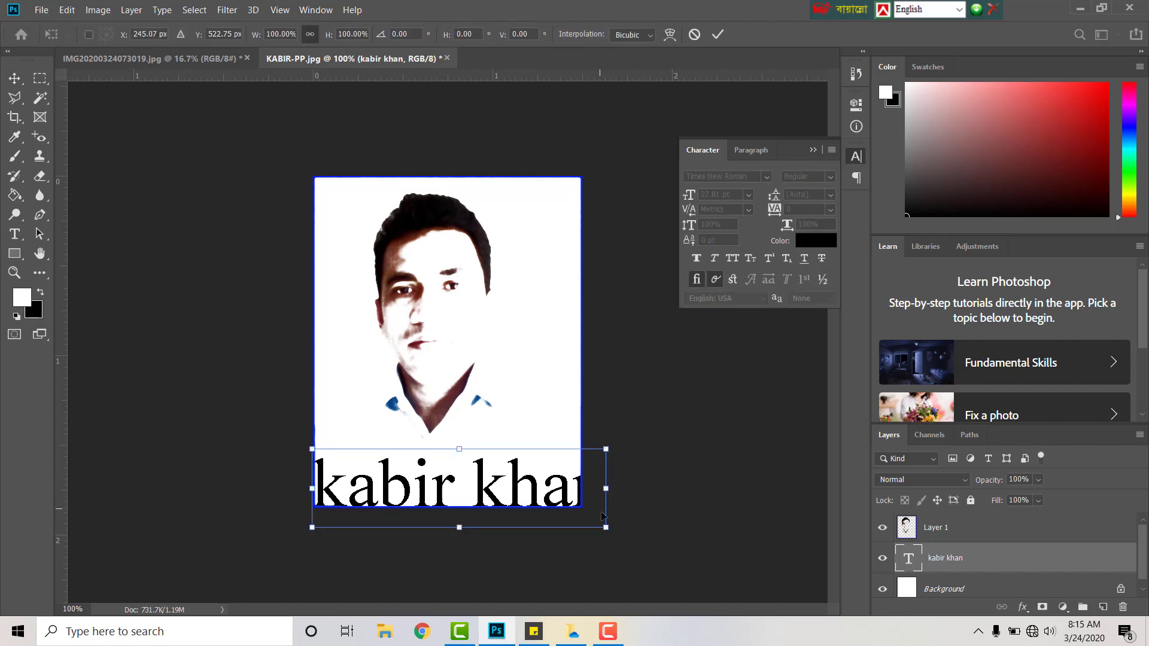
drag(606, 528, 476, 478)
key(Return)
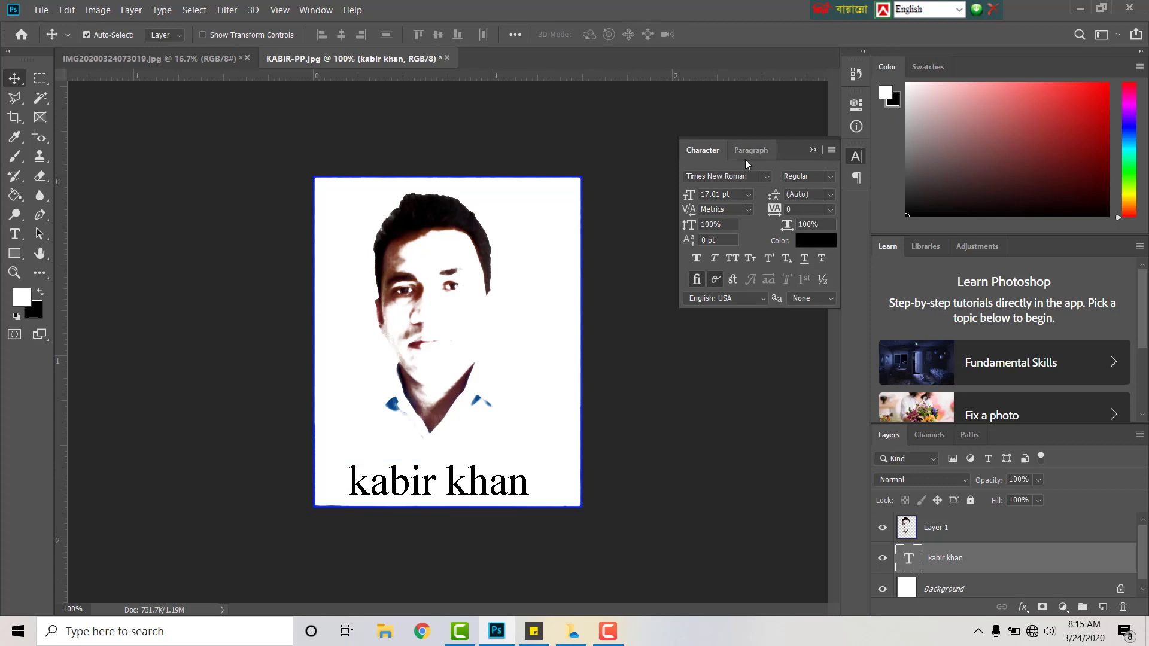
- Define the captioned portrait as a brush preset, keeping the file-based name
click(67, 10)
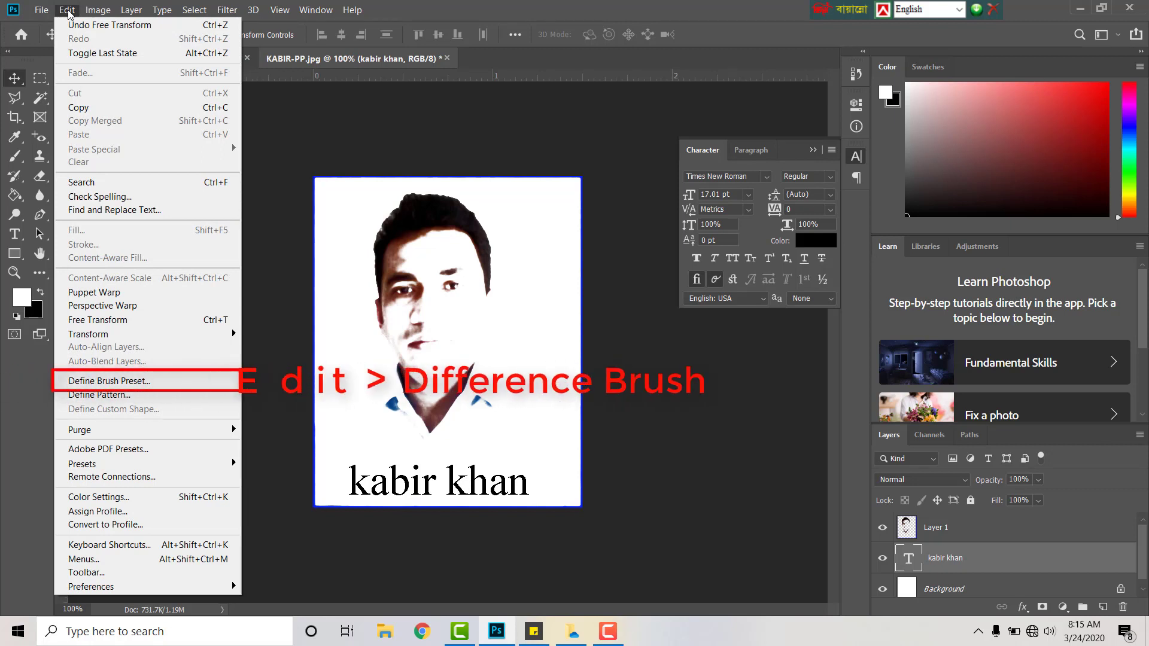
click(97, 384)
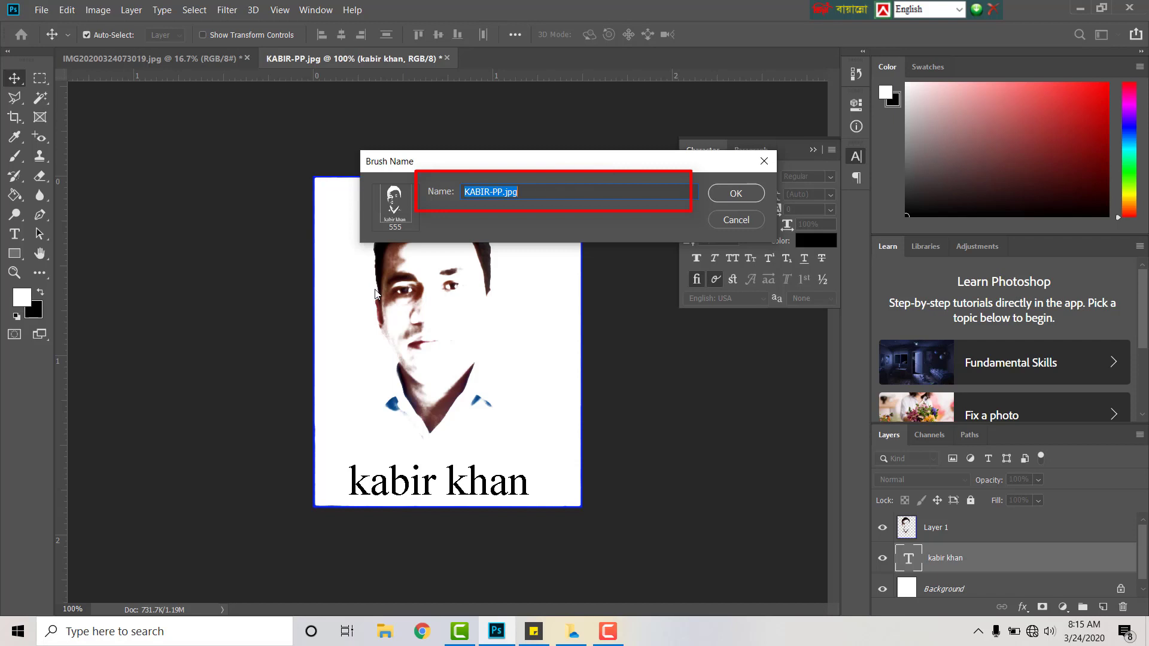
key(End)
click(736, 192)
key(b)
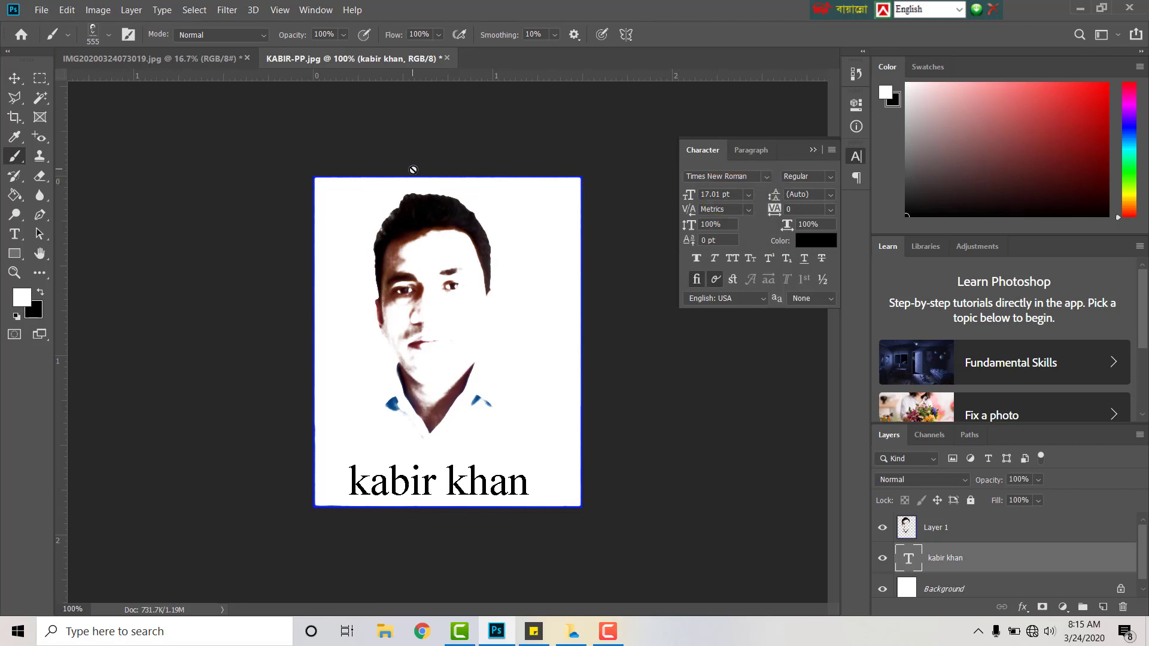
- With the Brush tool, find the custom 555 px portrait brush in the Brush Preset picker
click(16, 159)
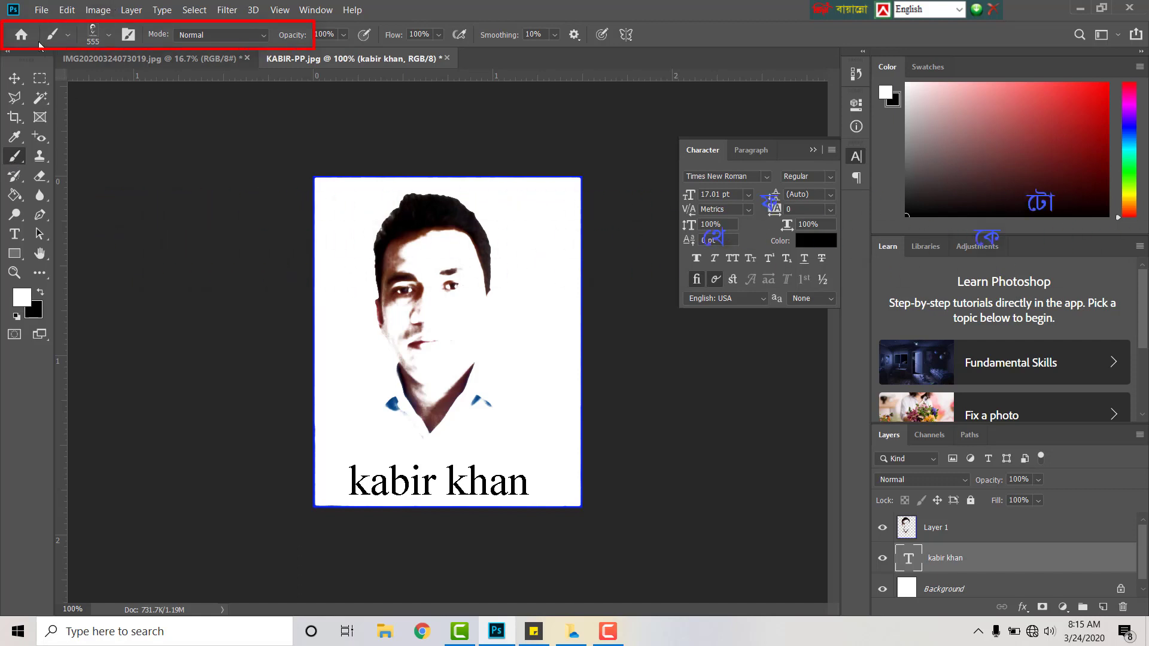
click(108, 34)
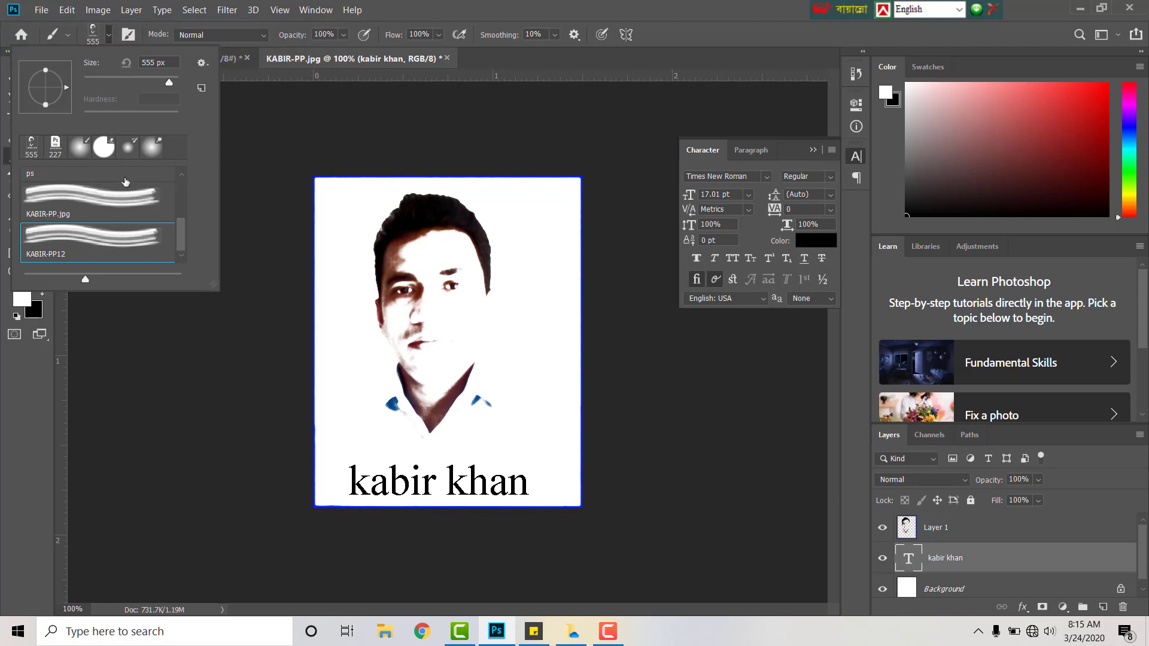
scroll(175, 203, up, 8)
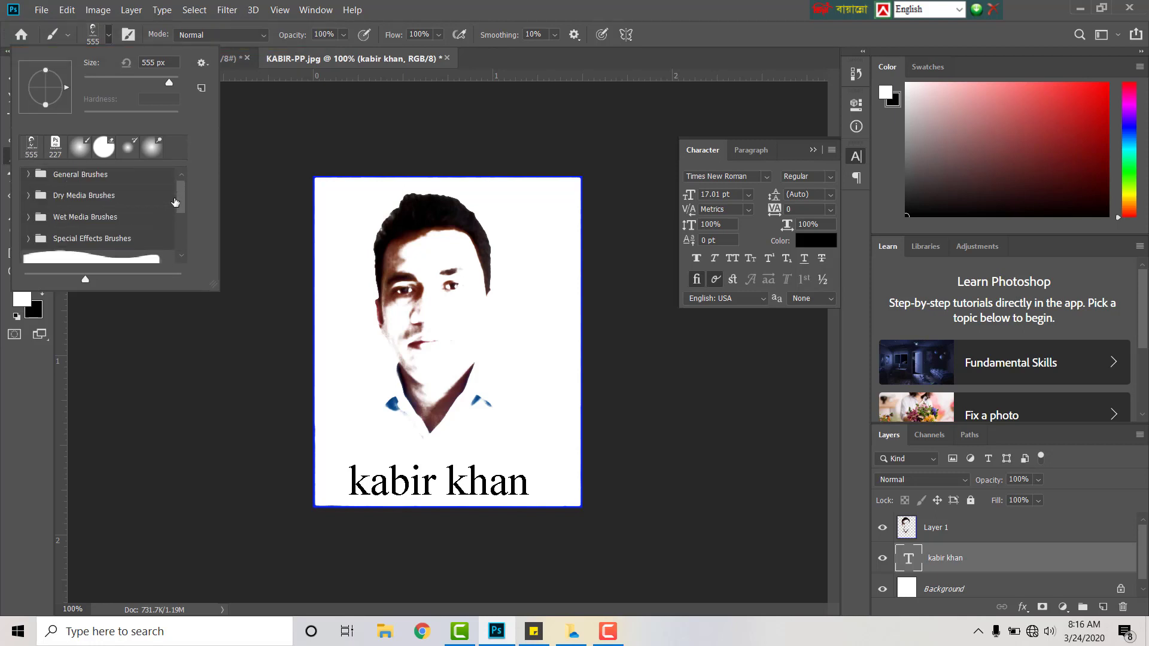
scroll(175, 202, down, 8)
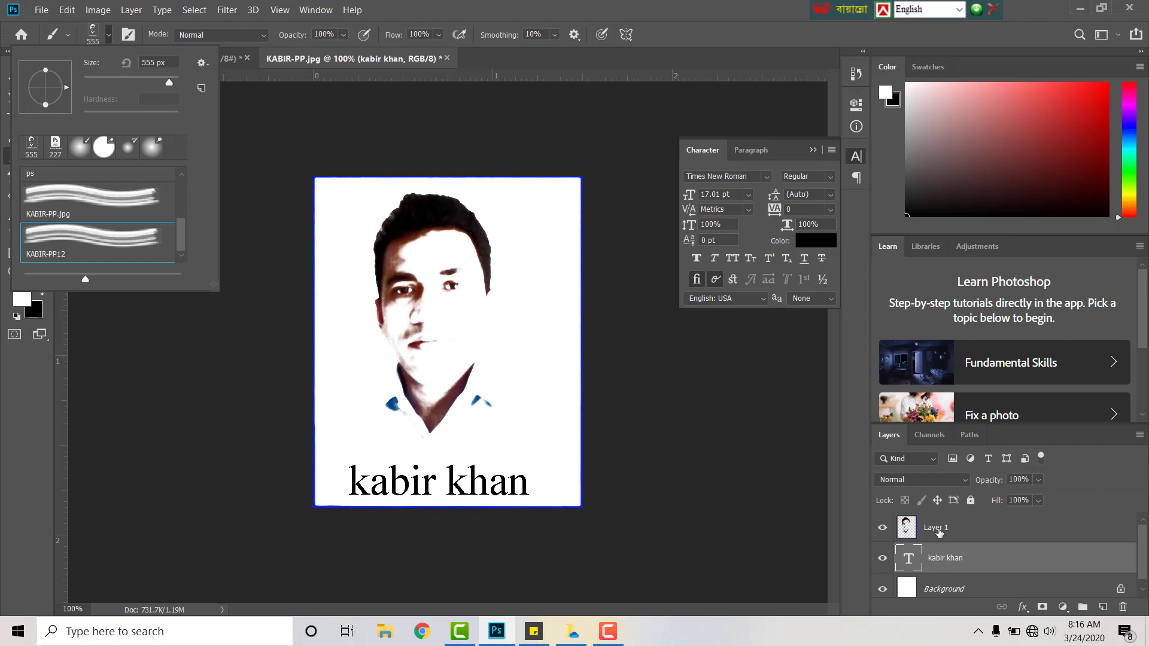
click(941, 532)
- Make Layer 1 active, choose the portrait brush, and start a new 6 × 2.5 inch document
click(941, 530)
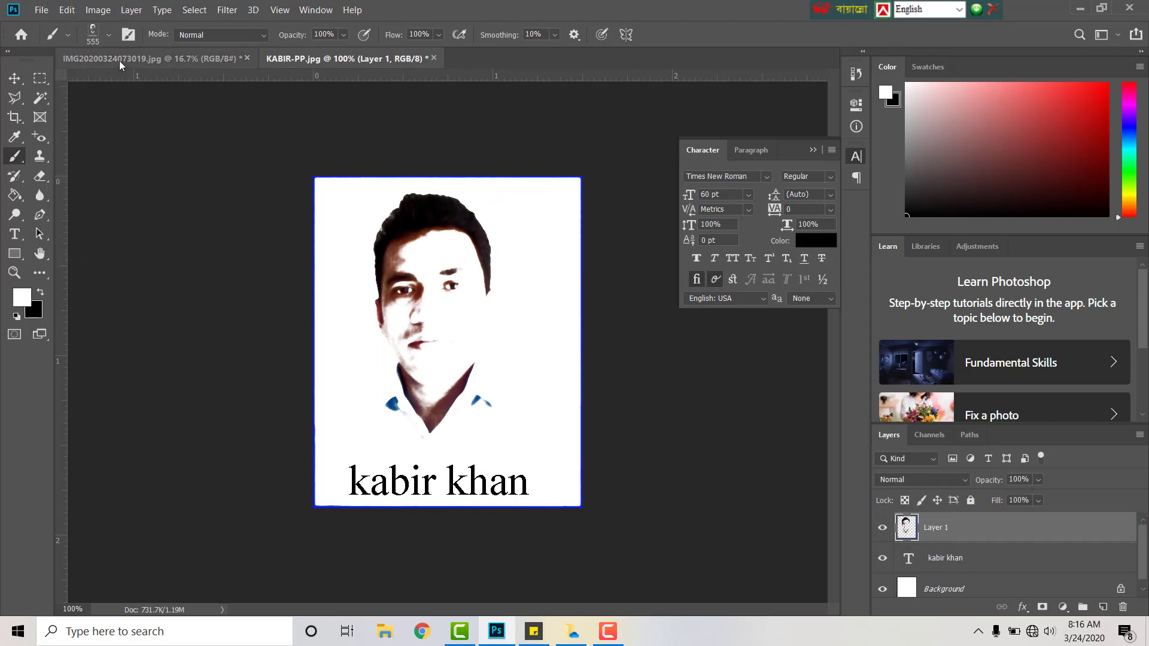
click(109, 39)
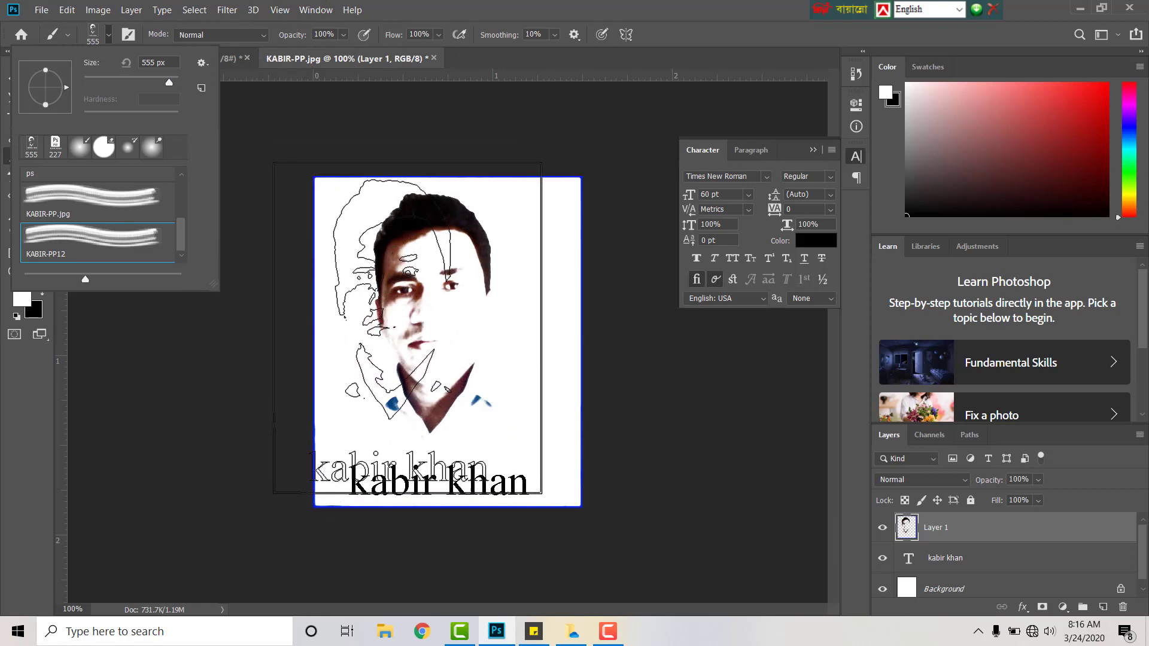
click(418, 331)
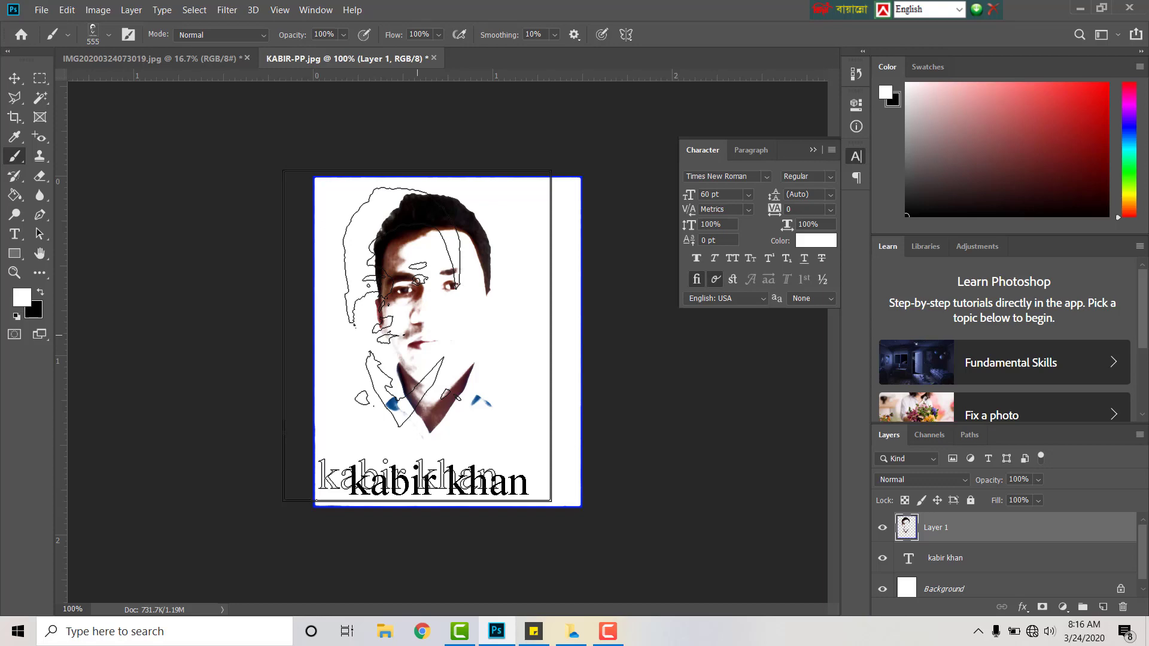
key(ctrl+n)
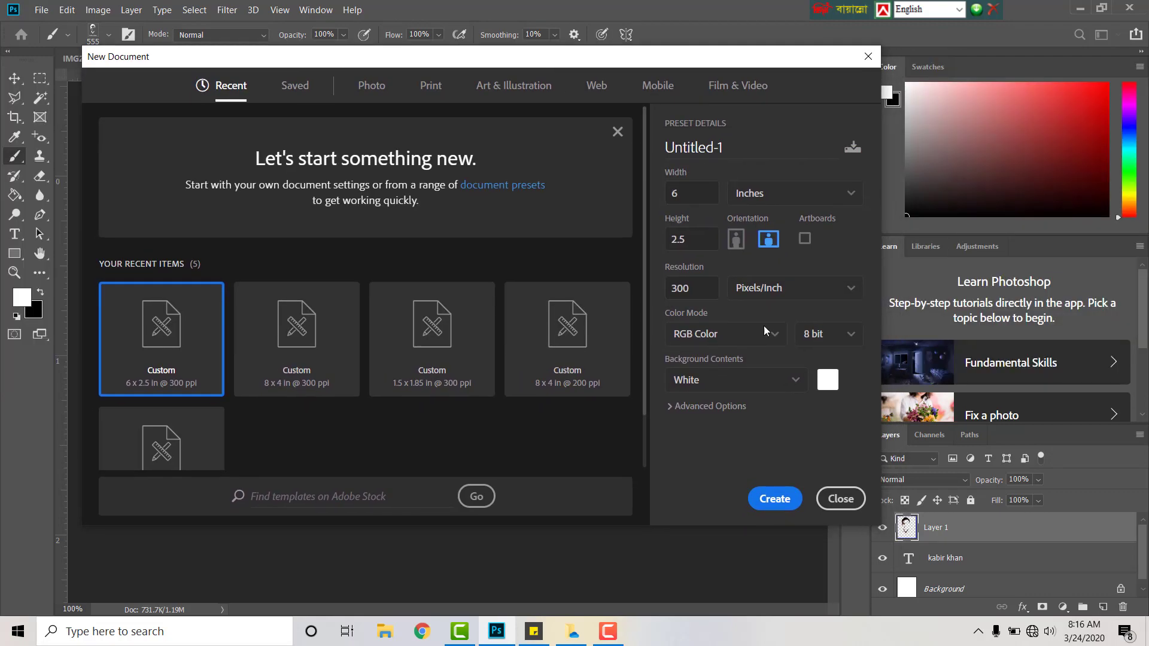
- Create the blank 6 × 2.5 inch canvas and set the foreground colour to pure blue
click(774, 499)
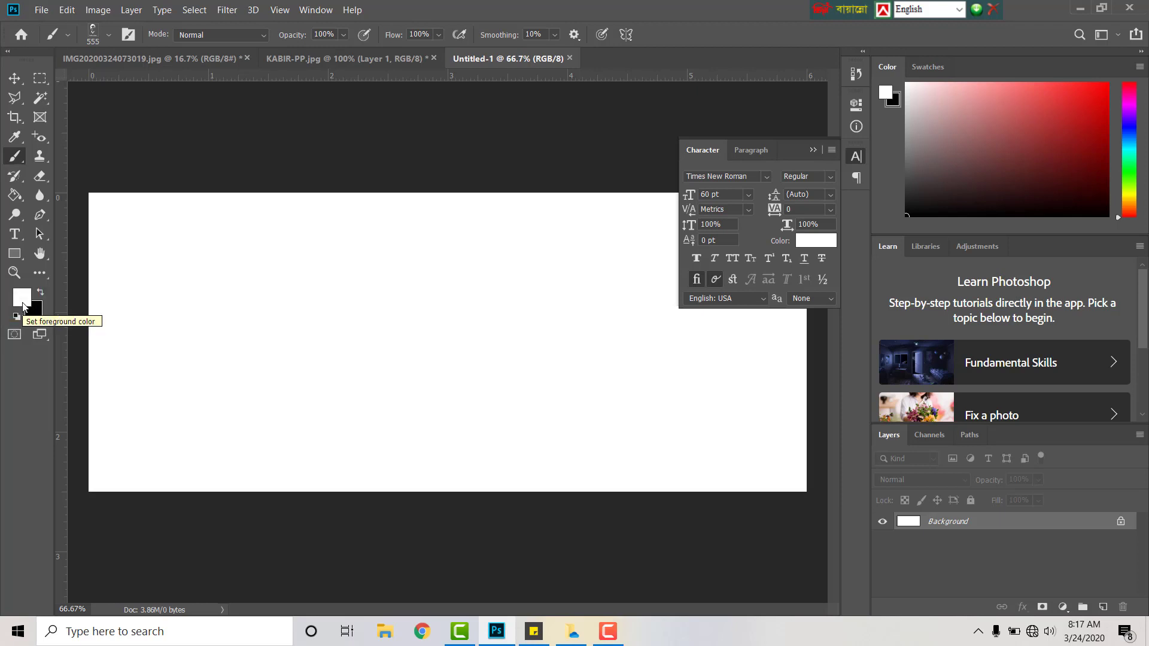
click(23, 306)
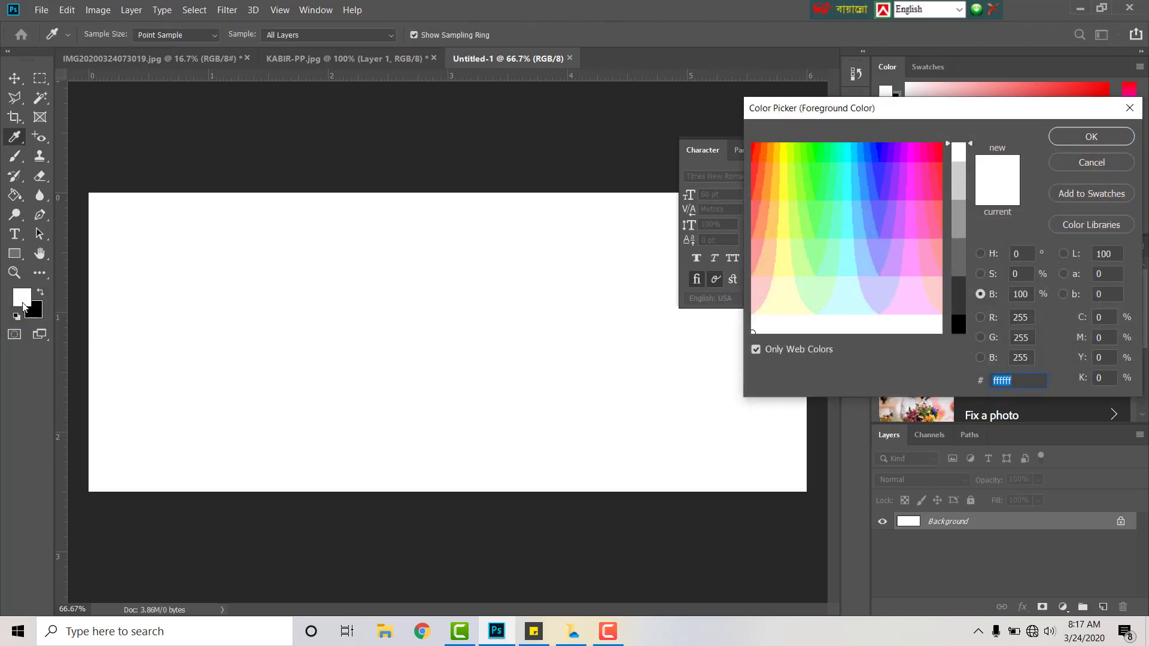
click(879, 153)
click(1092, 137)
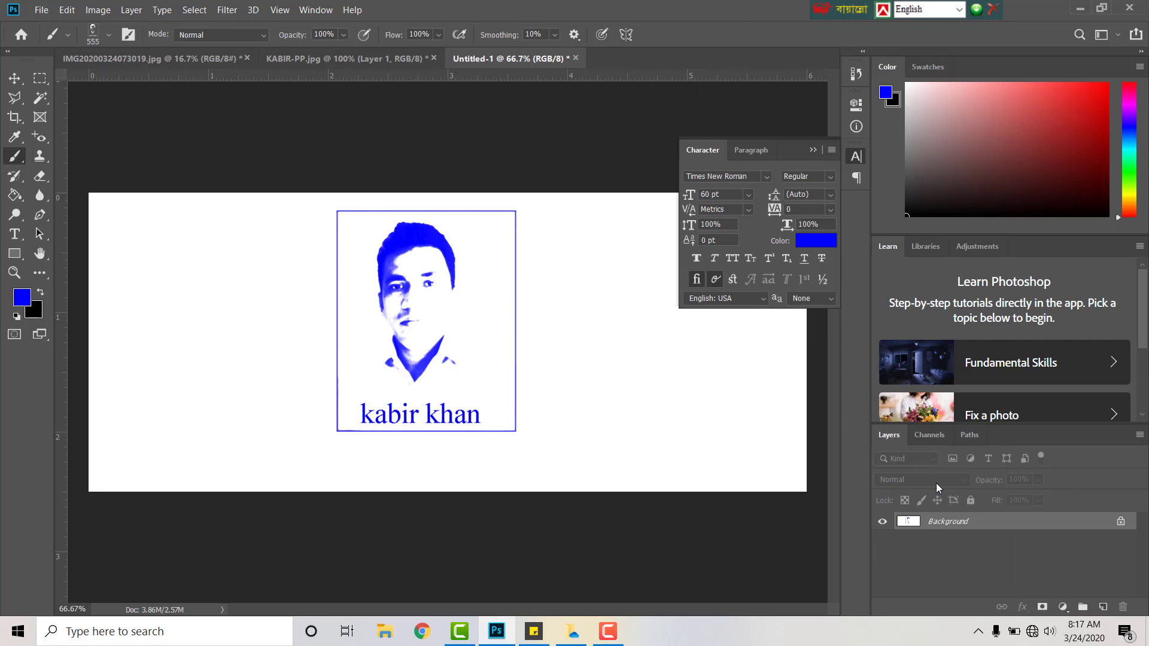
- Open shooting-02.jpg from the Desktop
key(ctrl+o)
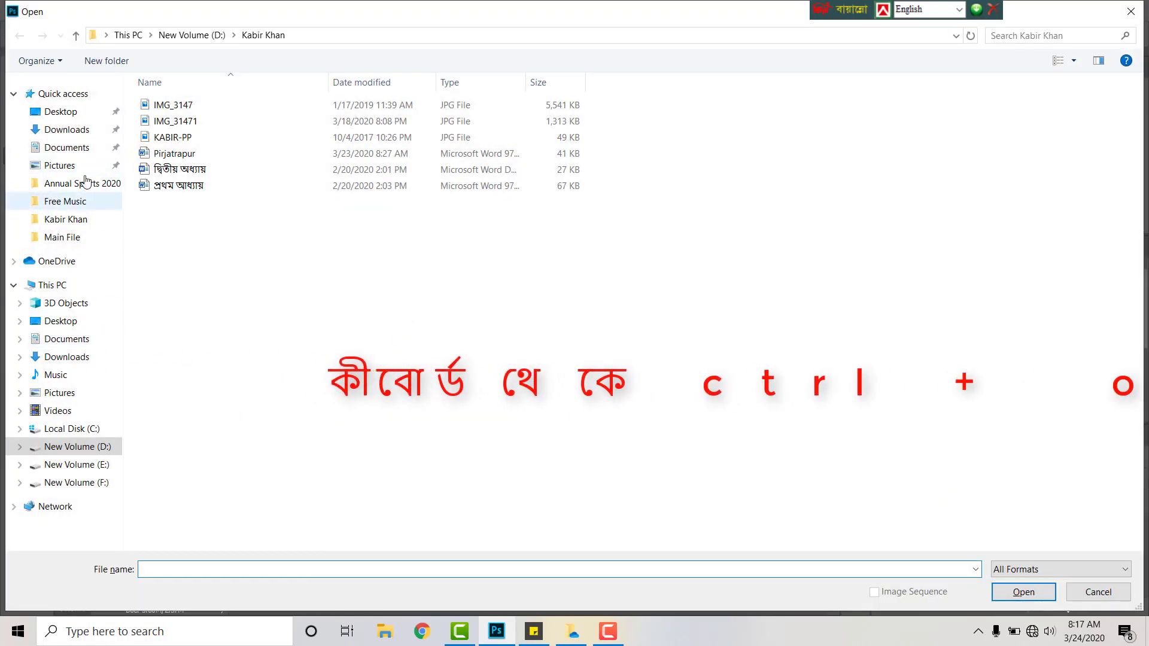
click(61, 112)
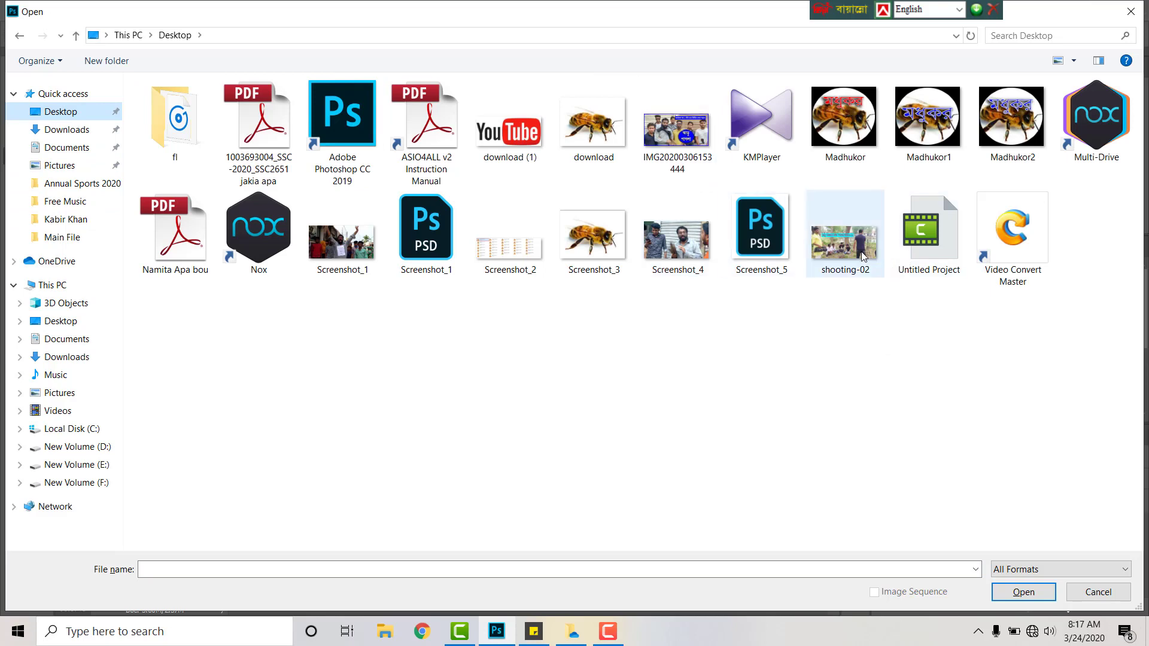
double_click(837, 263)
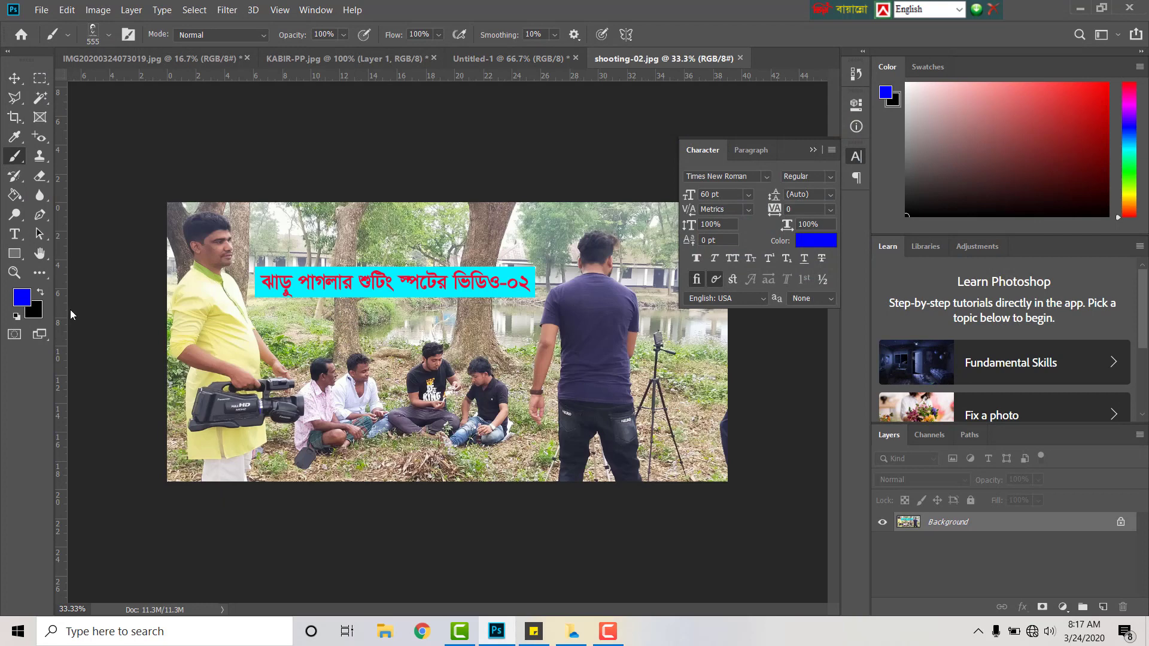
- Switch the painting colour to red and stamp the portrait on three people
click(1099, 89)
click(38, 295)
click(444, 375)
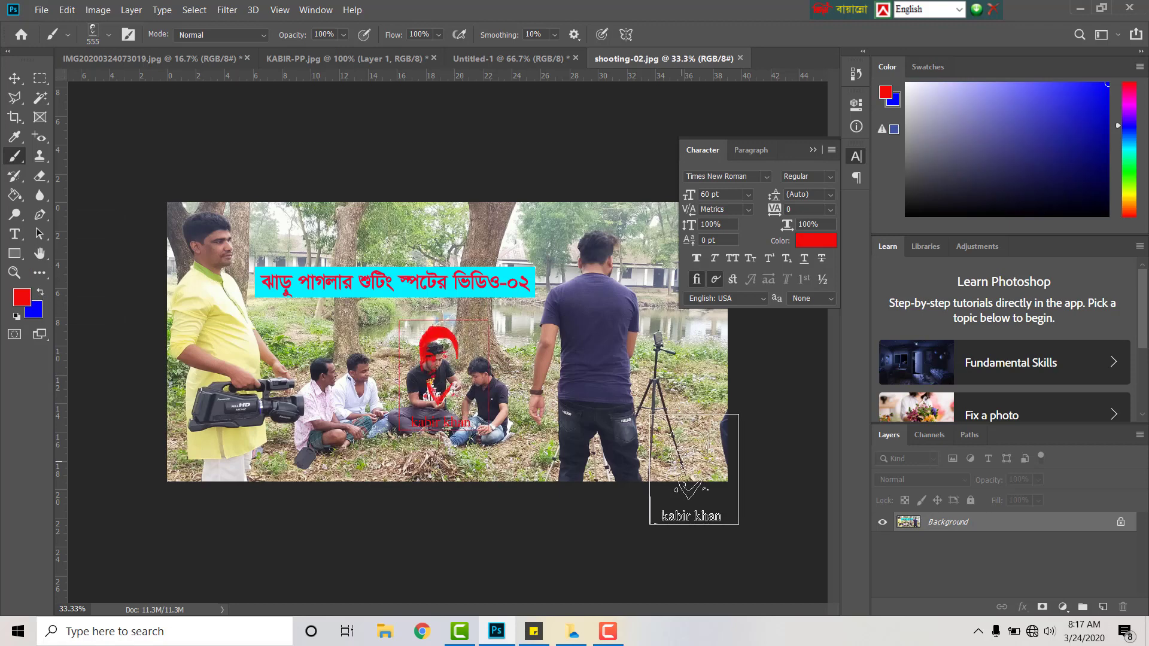
click(601, 348)
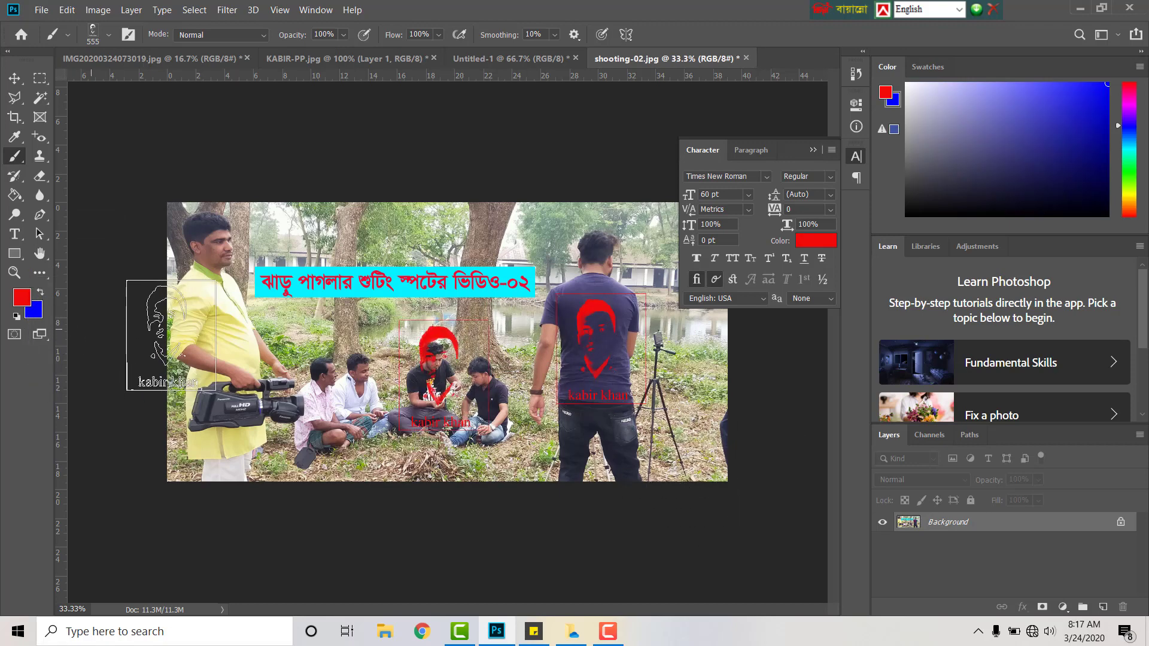
click(205, 335)
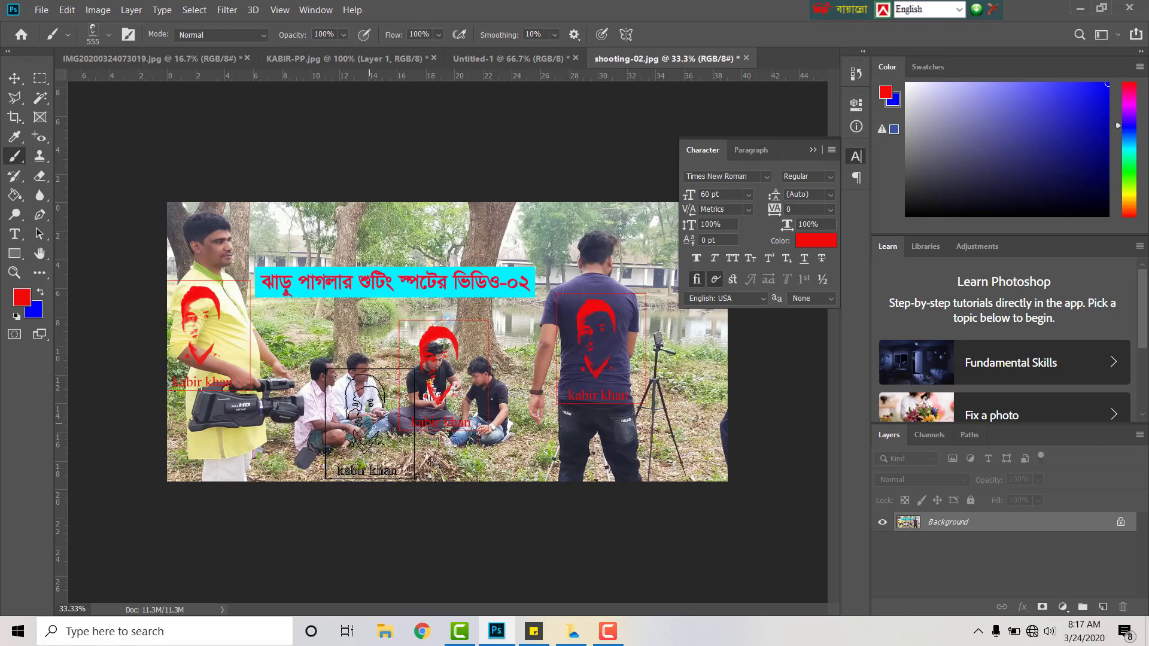
mouse_move(611, 638)
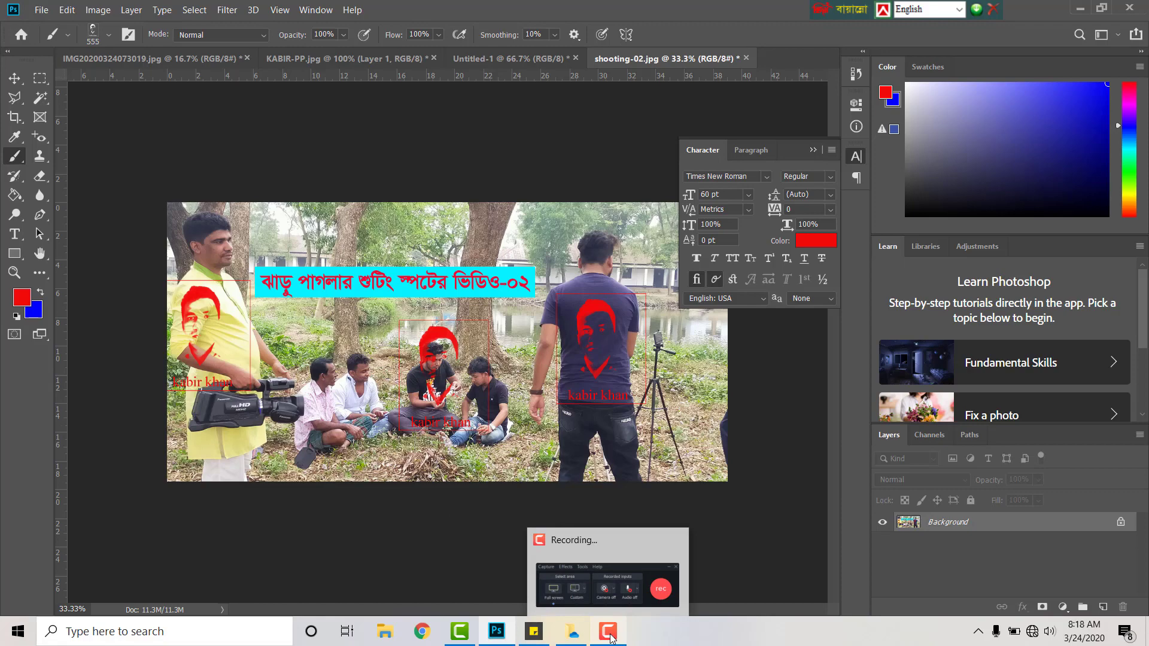
mouse_move(634, 546)
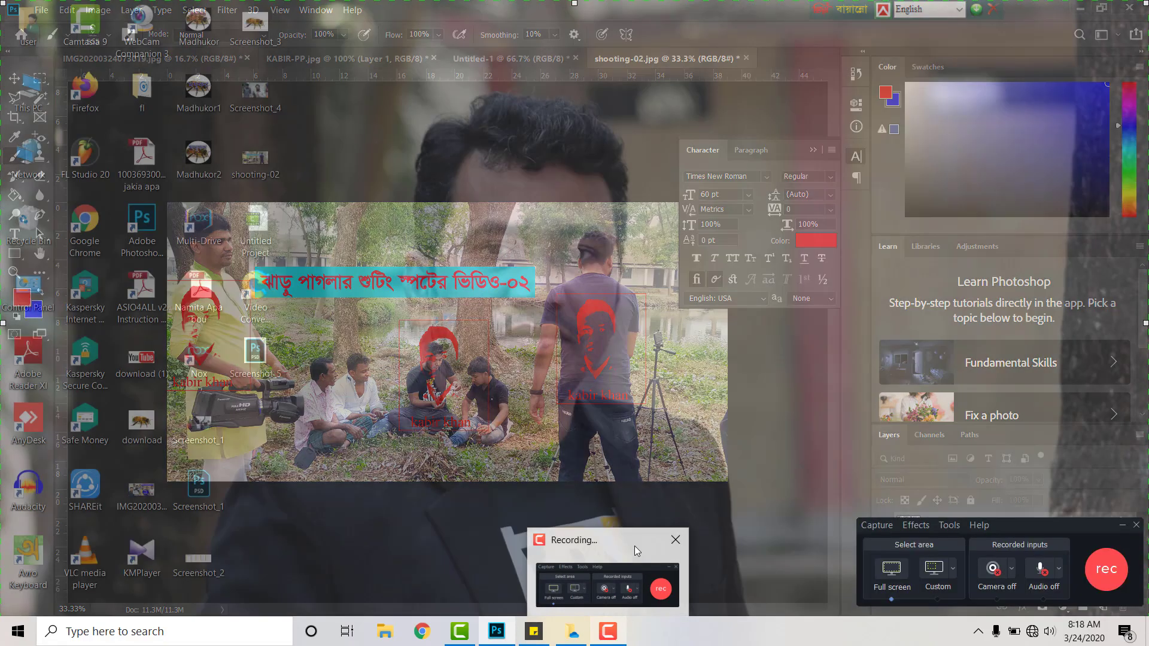